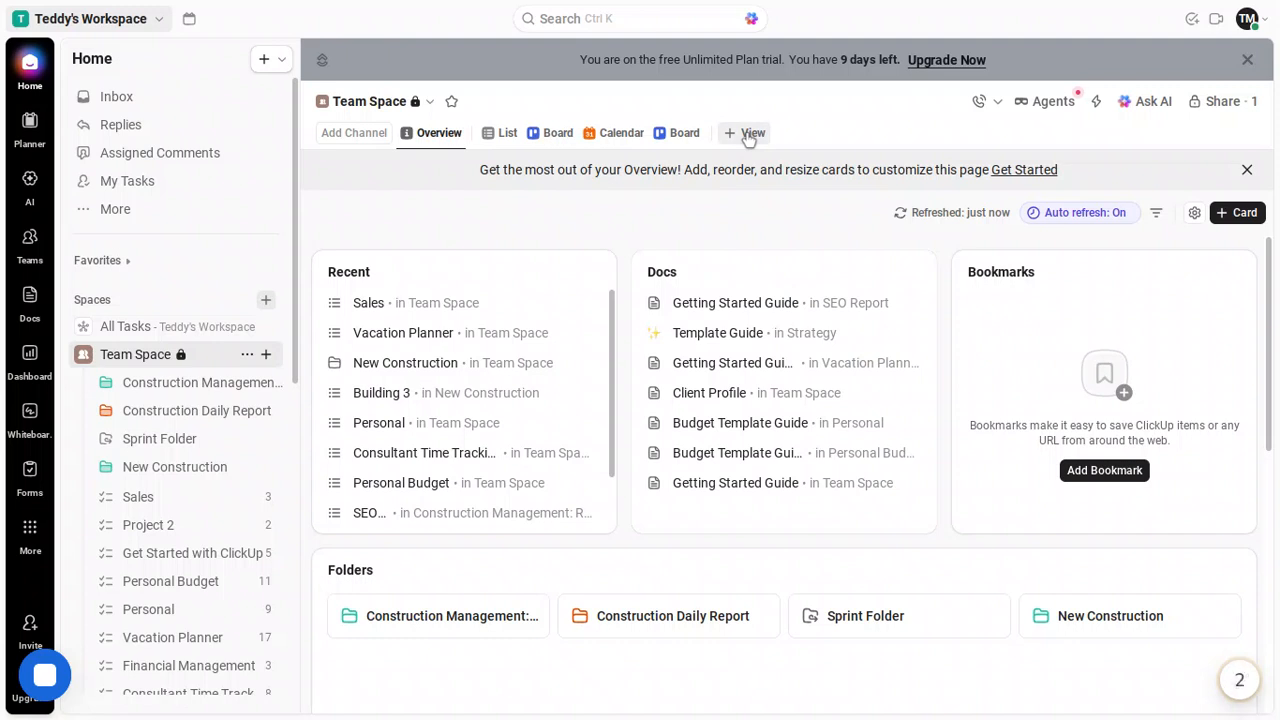
Browse the available view types and add a Gantt view to Team Space
click(748, 136)
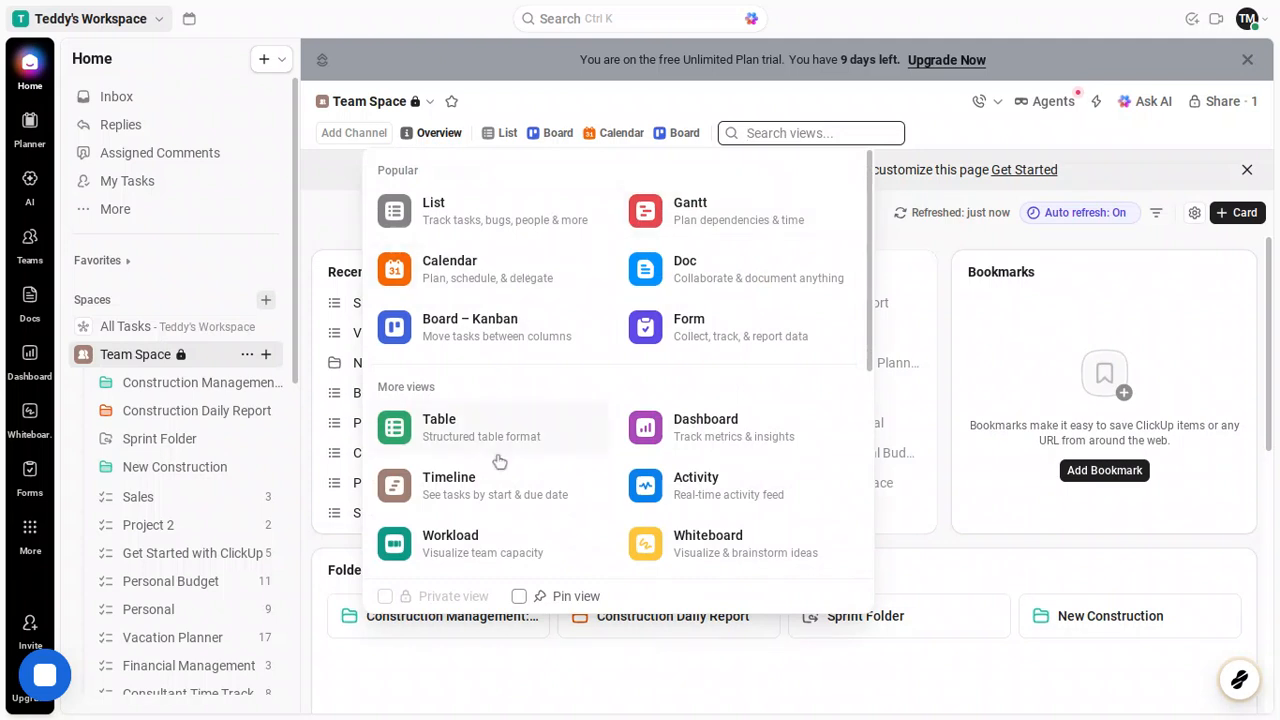
scroll(614, 460, down, 5)
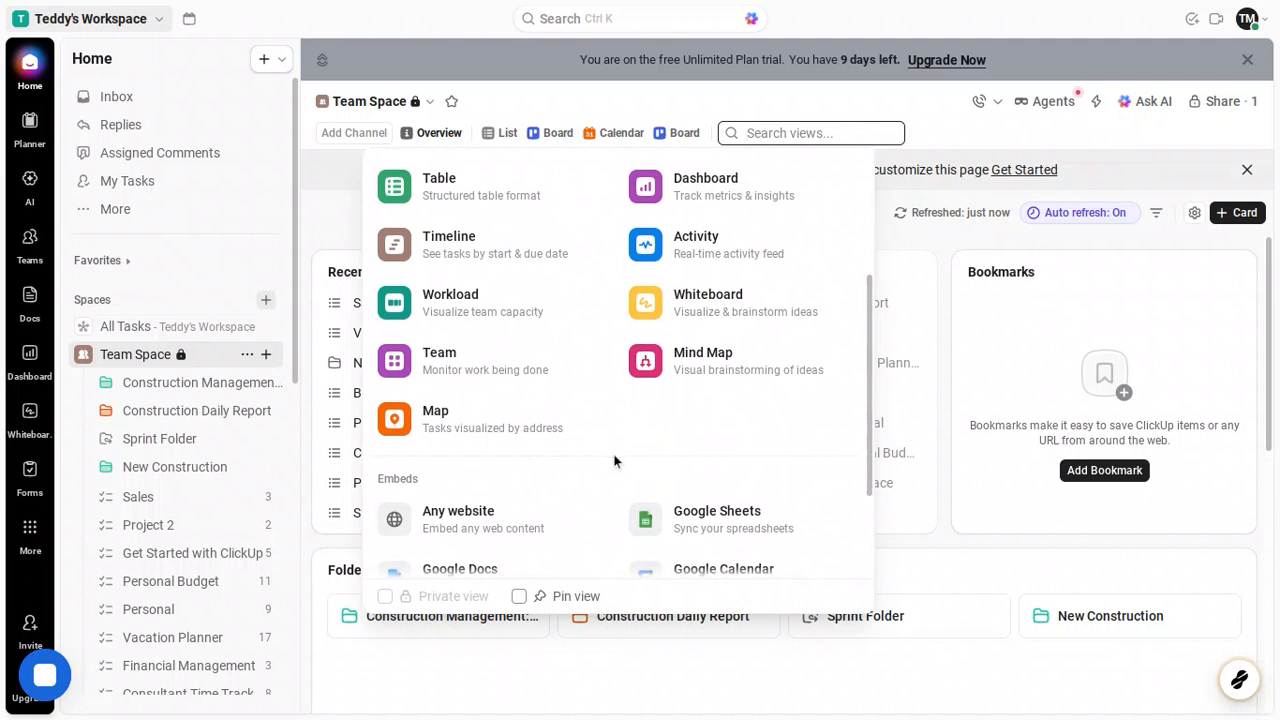
scroll(614, 458, down, 1)
scroll(614, 458, up, 6)
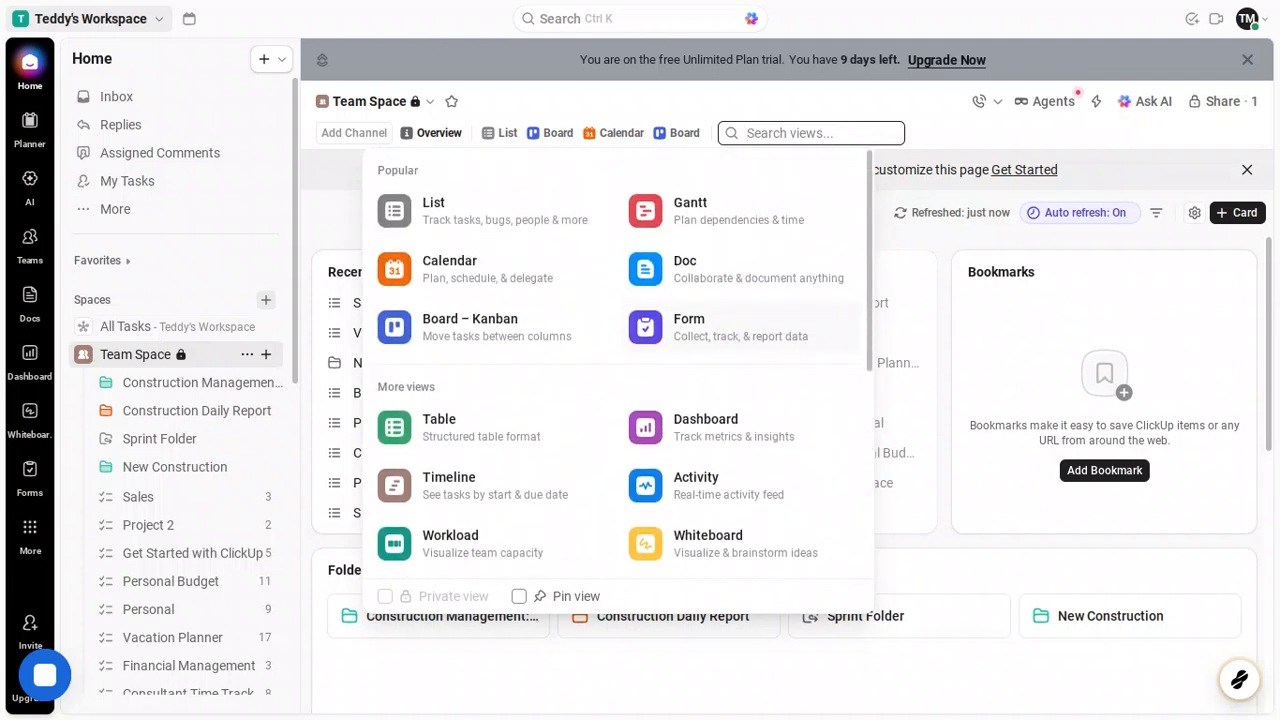
click(738, 210)
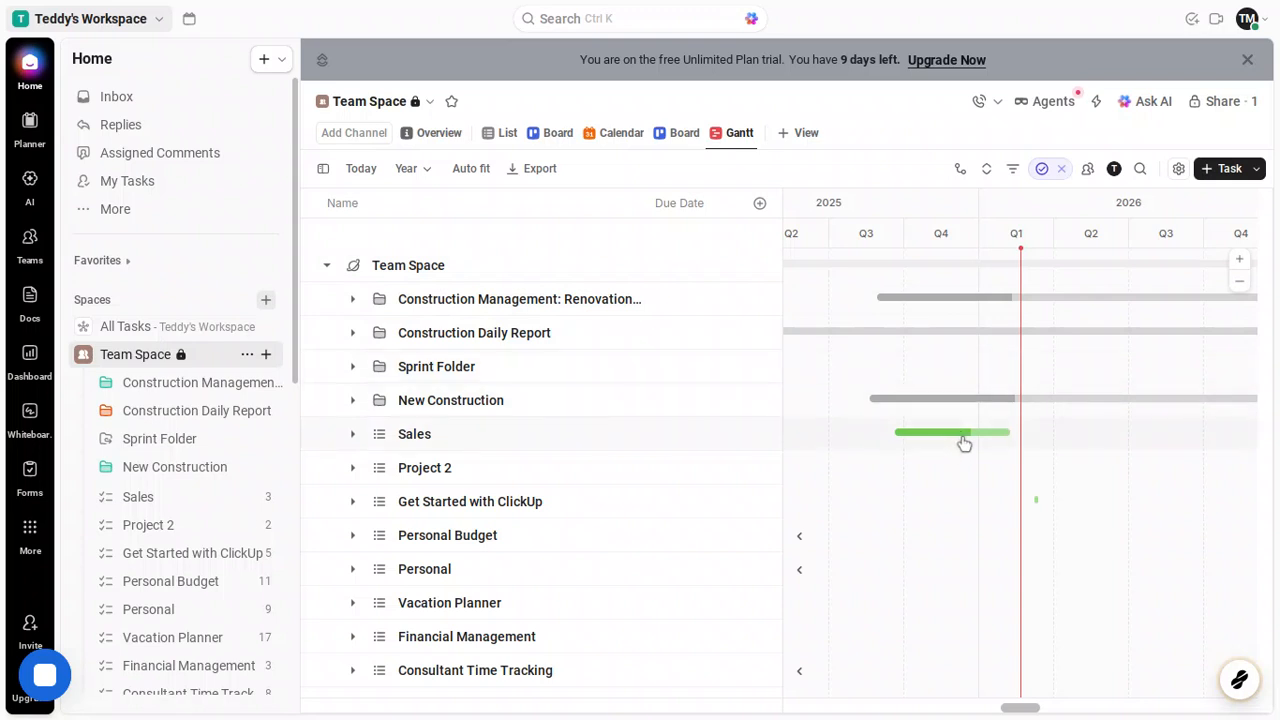
Shift the Sales list's bar slightly earlier on the Gantt timeline
mouse_move(964, 442)
drag(964, 442, 930, 444)
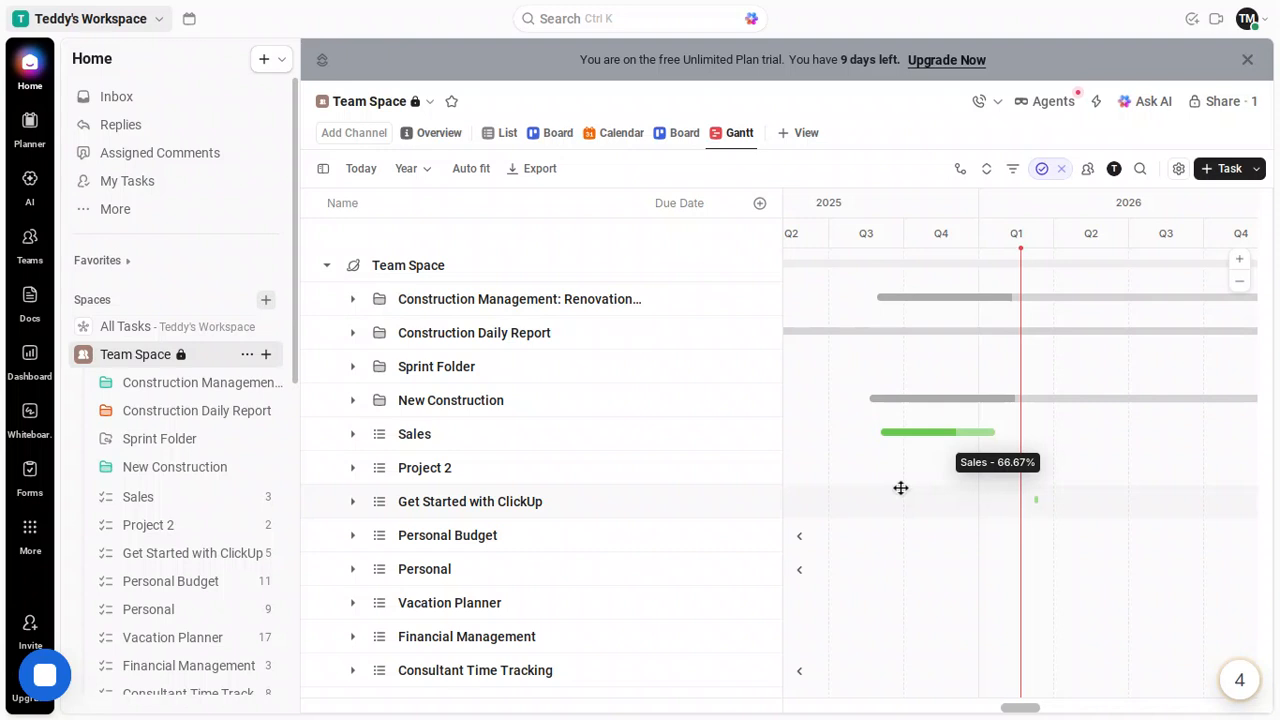
Examine the Gantt timeline across past and future years to see when each folder and list is scheduled
scroll(900, 486, right, 5)
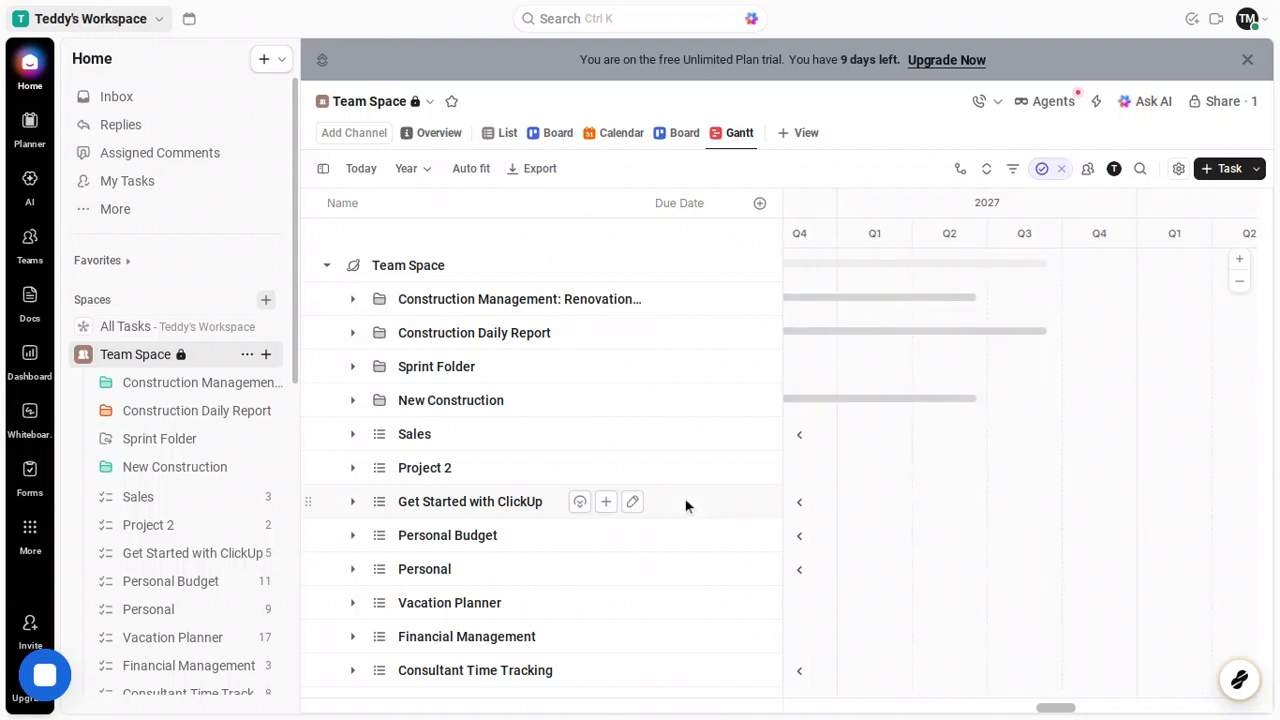
scroll(810, 477, left, 5)
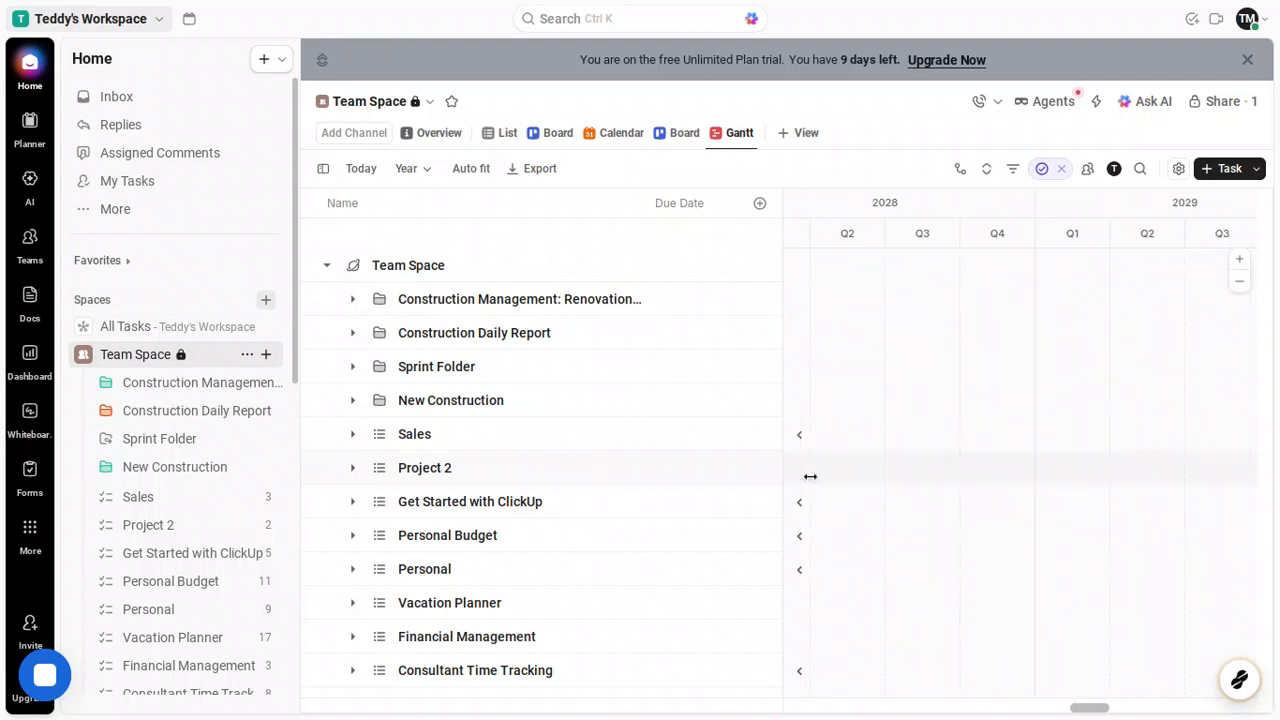
scroll(810, 477, left, 10)
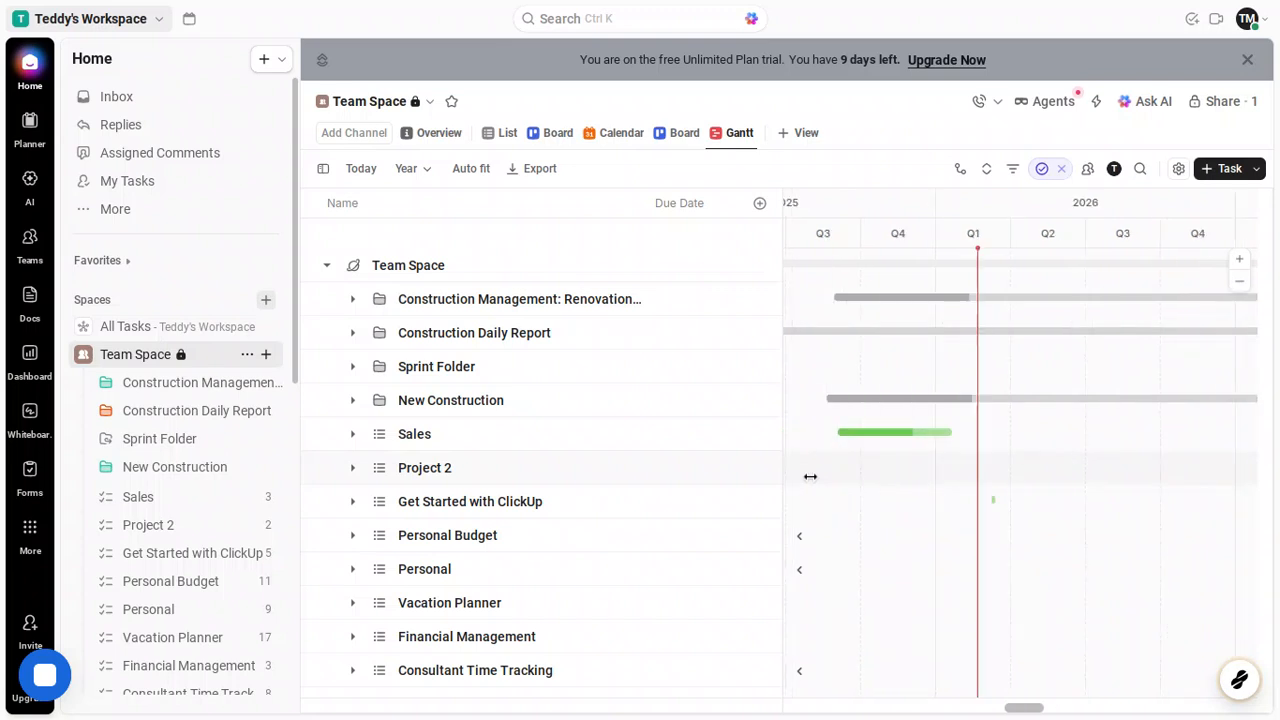
scroll(810, 477, left, 2)
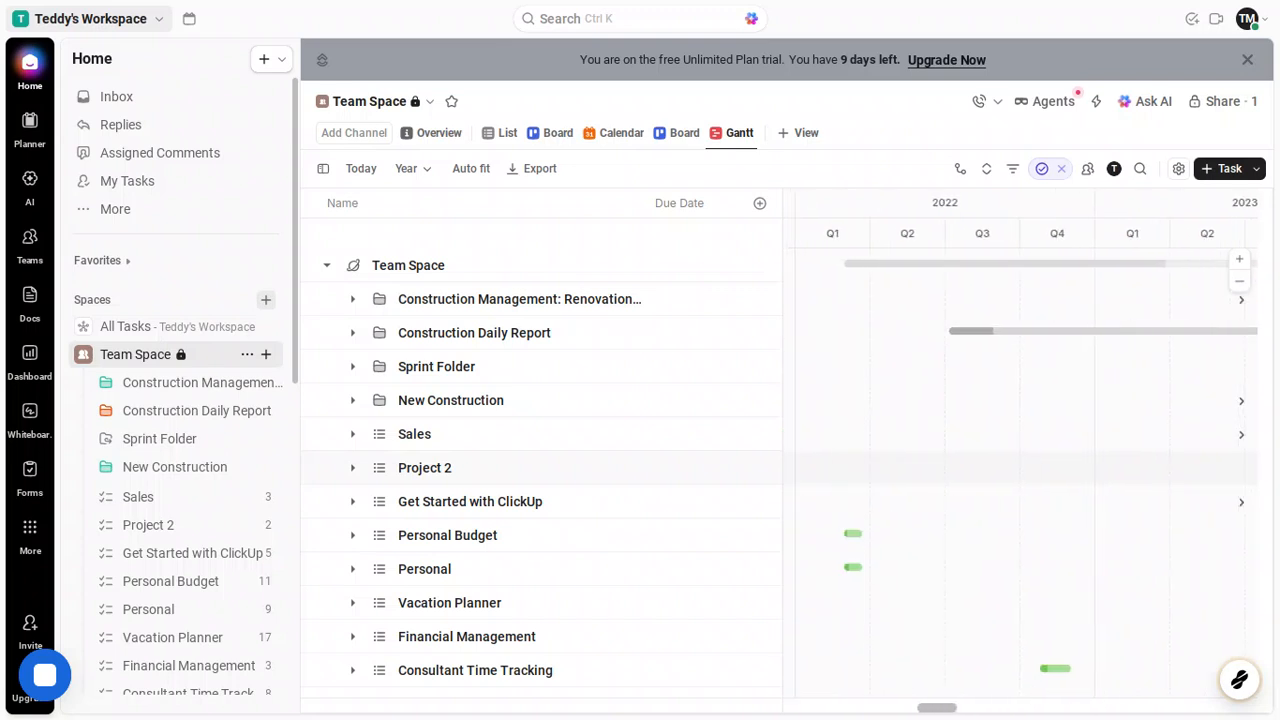
scroll(810, 477, right, 4)
scroll(810, 477, left, 2)
scroll(1020, 456, left, 4)
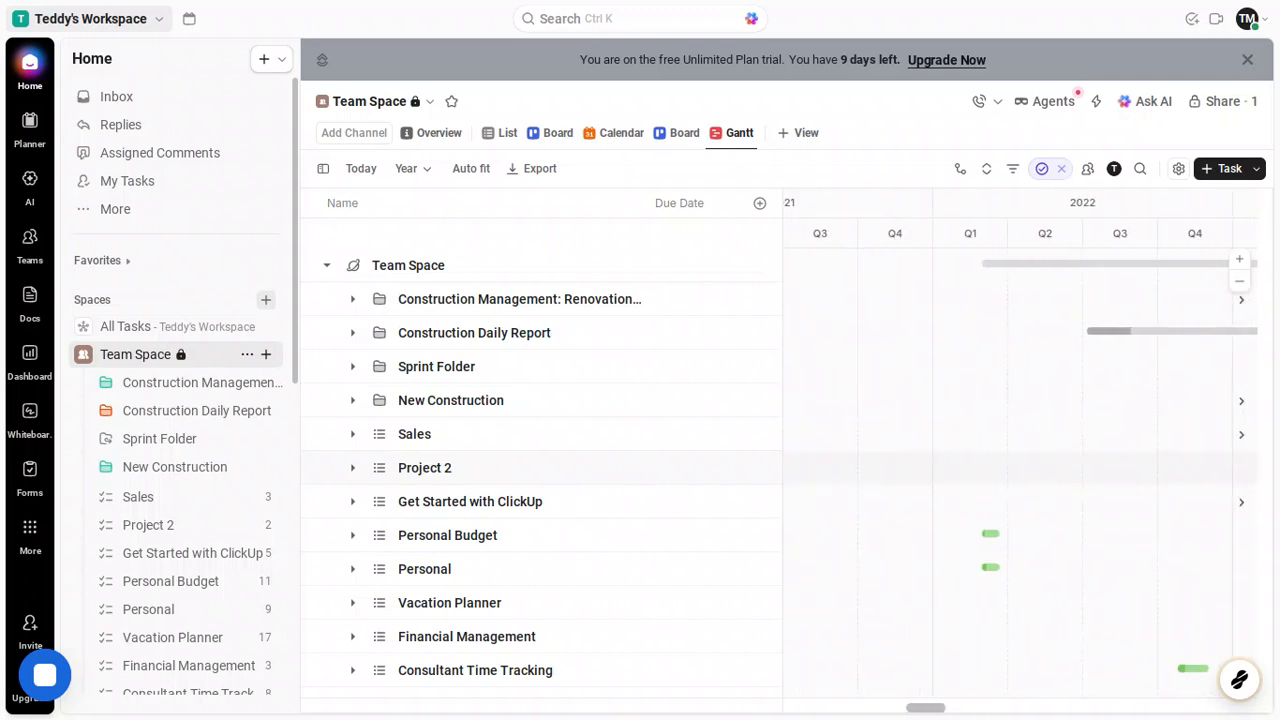
scroll(1020, 456, right, 1)
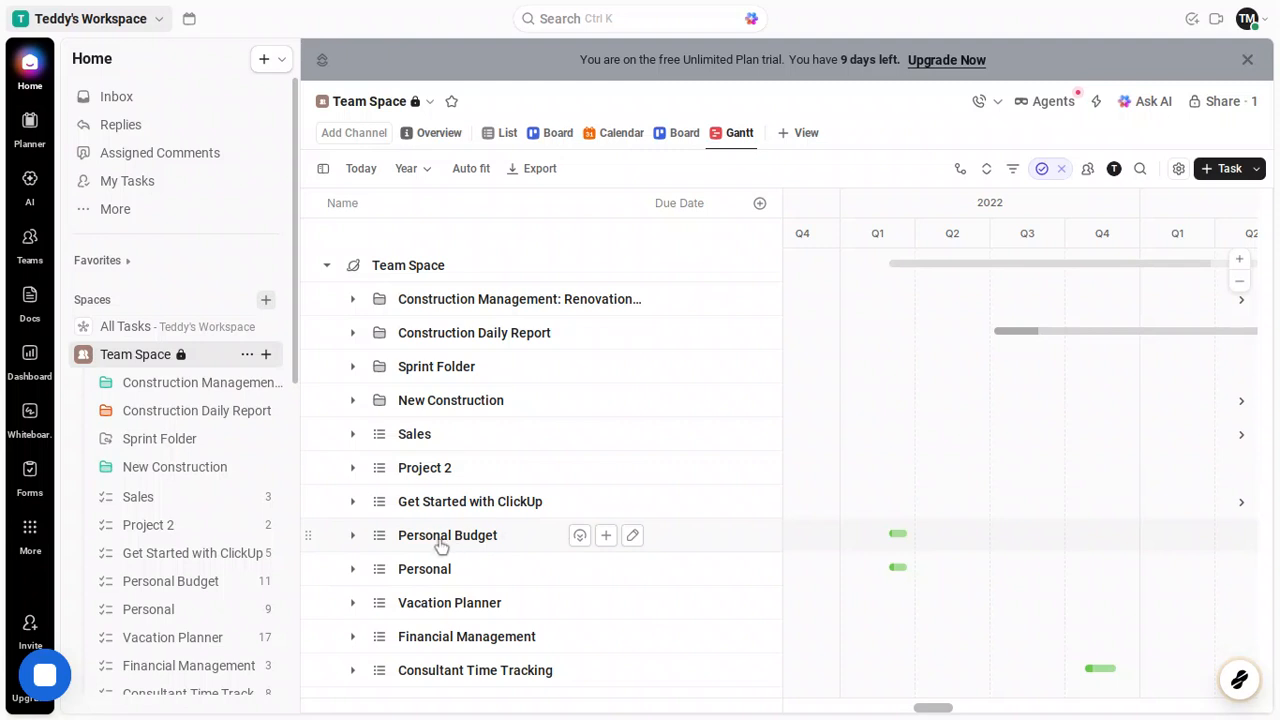
Expand the Personal Budget list and set its Internet task's priority to Urgent
click(355, 537)
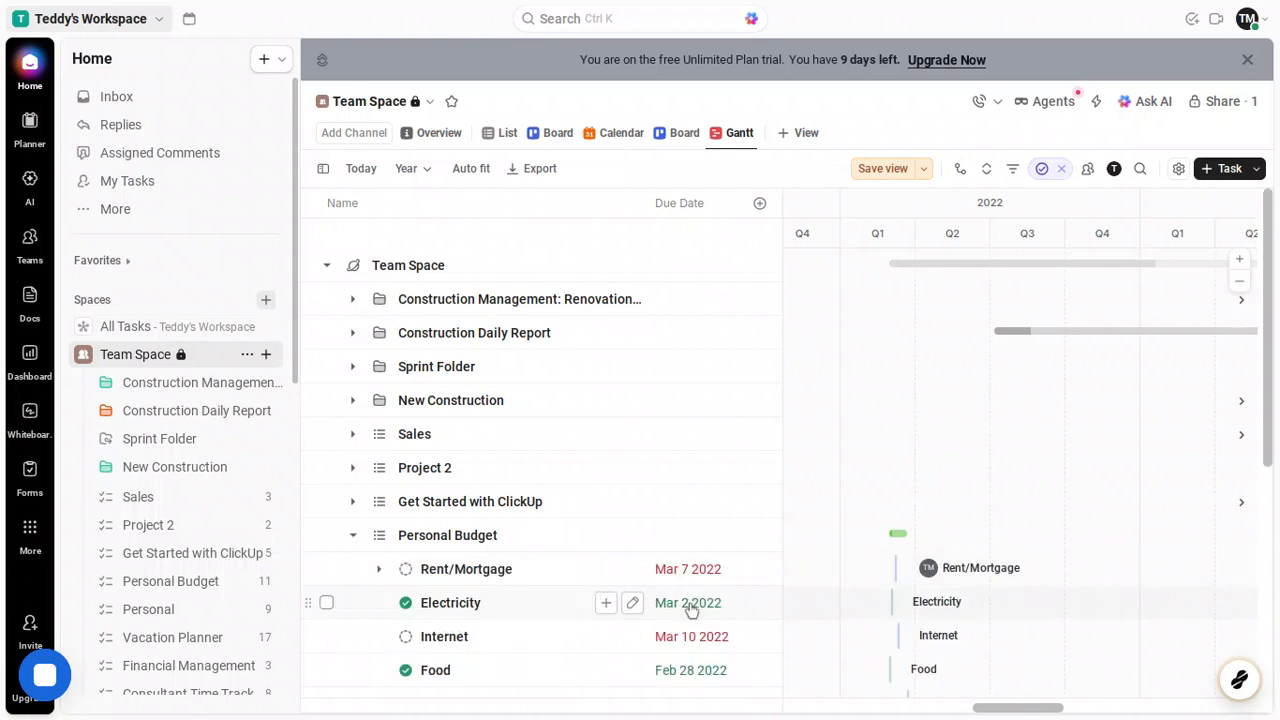
scroll(690, 610, down, 3)
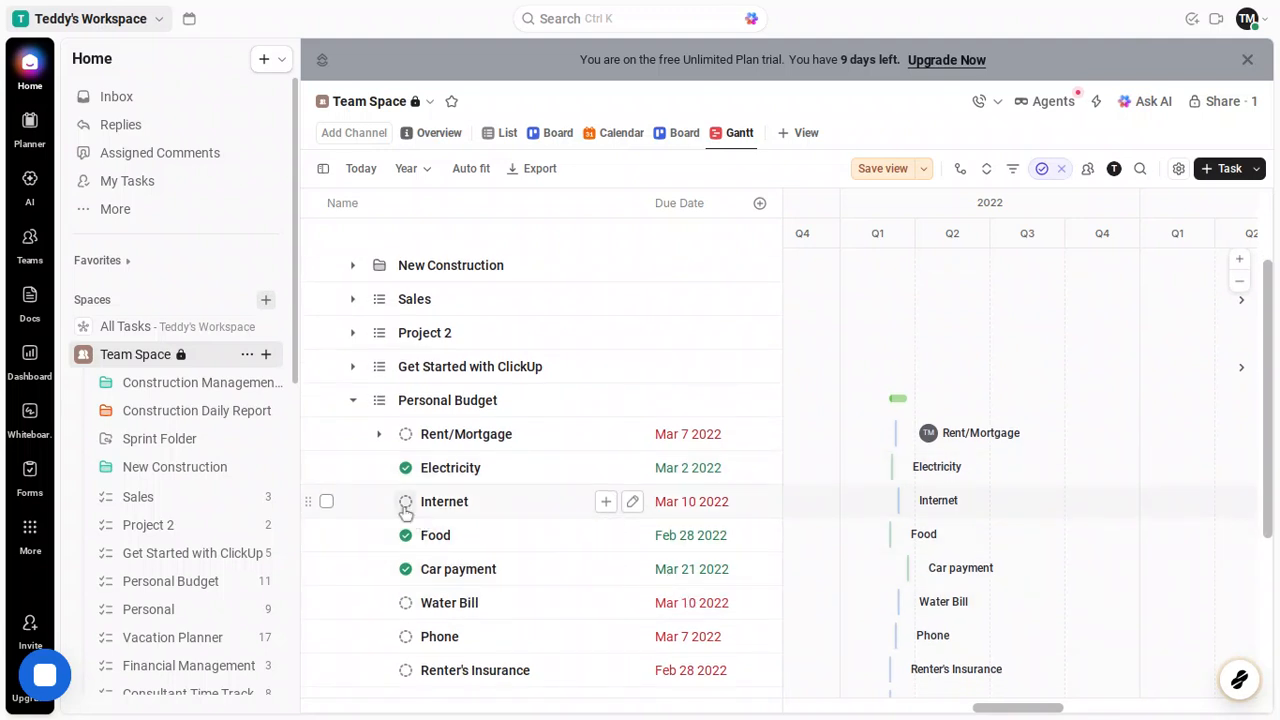
click(494, 508)
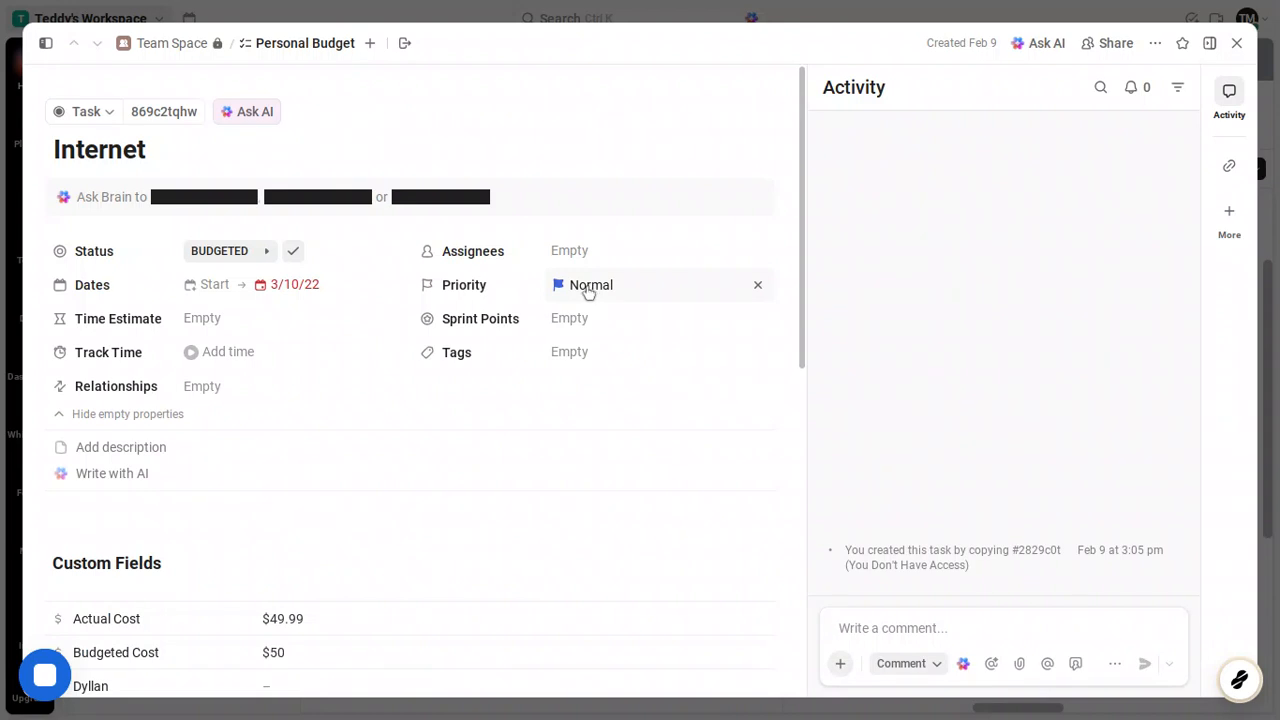
click(588, 289)
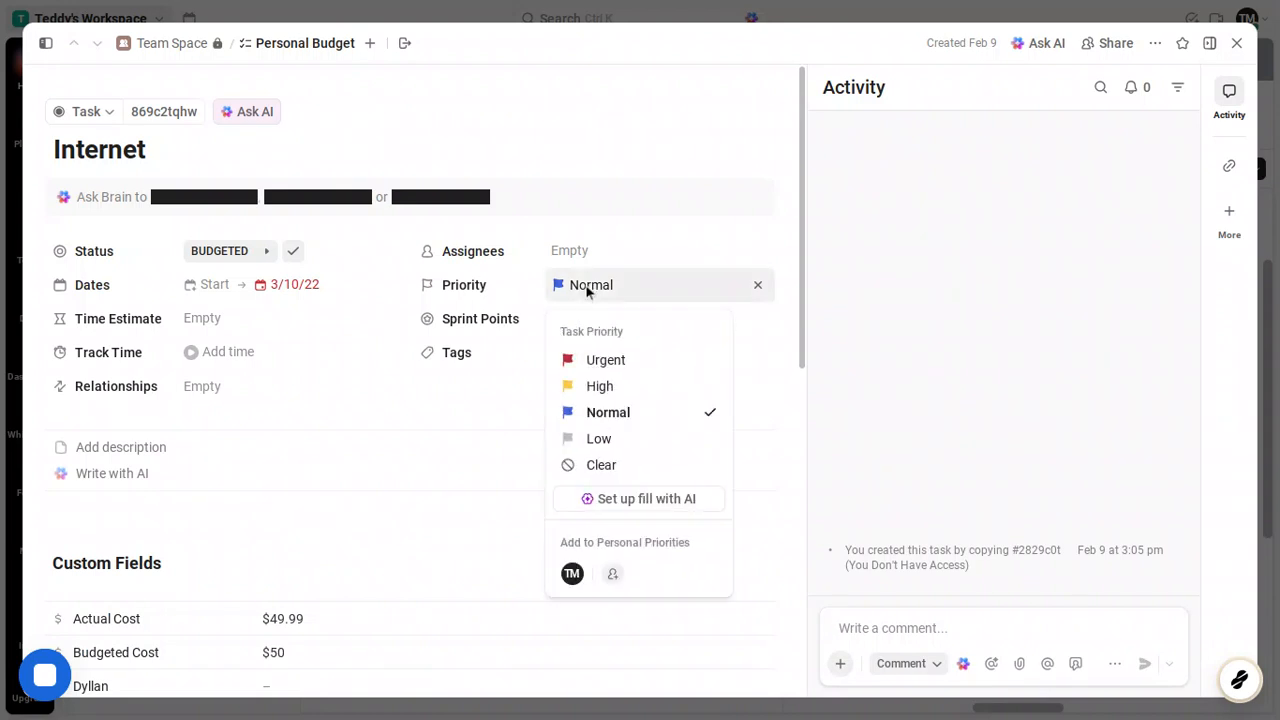
click(614, 371)
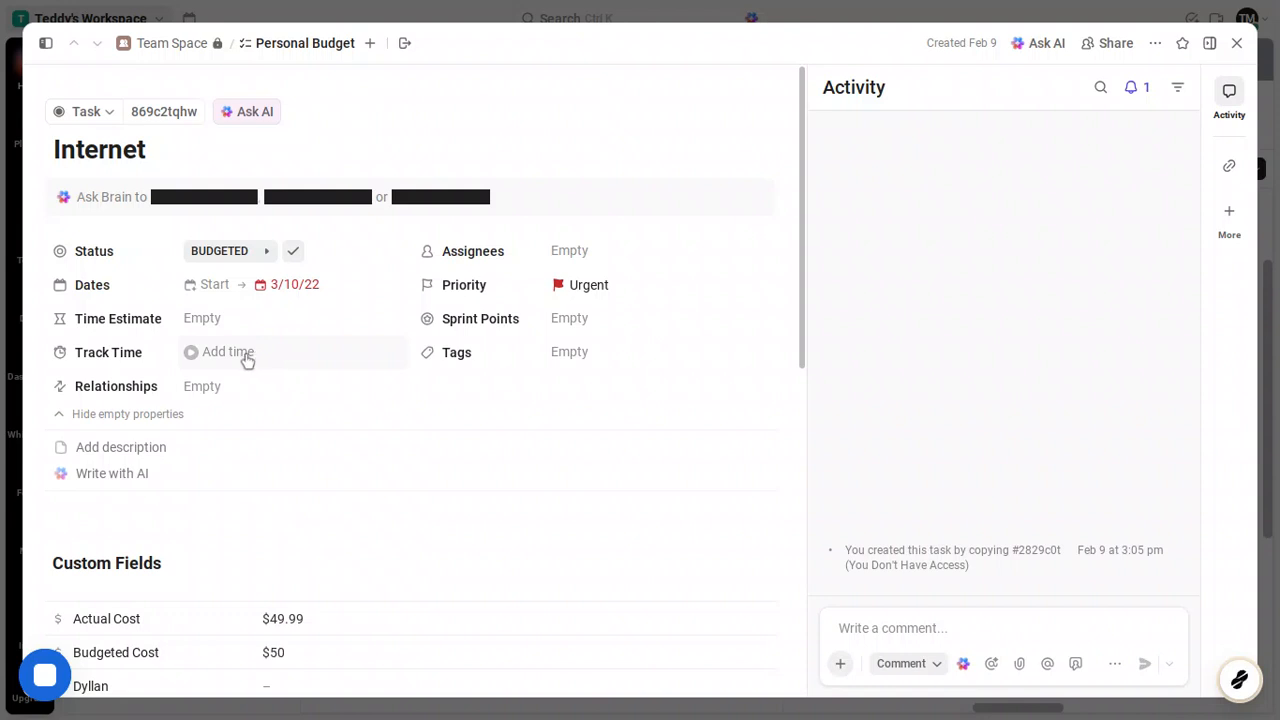
View the time tracking entry form of the Internet task and close the task without logging time
click(245, 355)
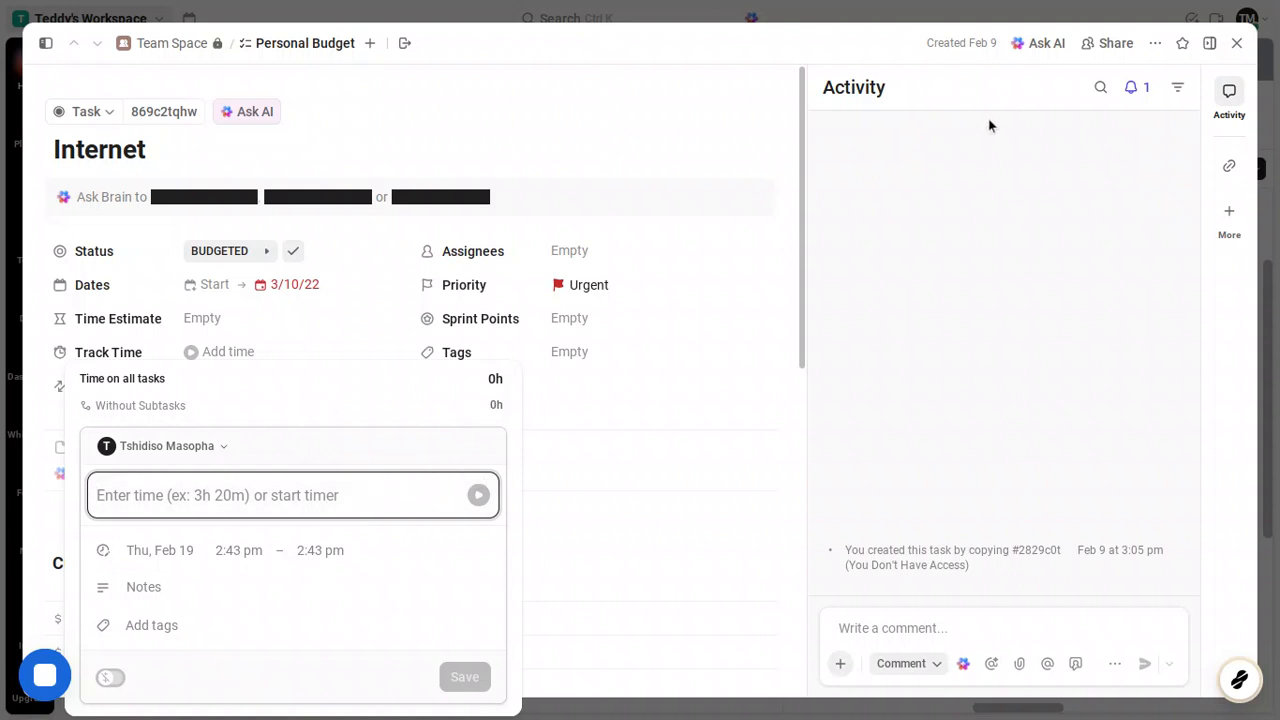
click(1238, 48)
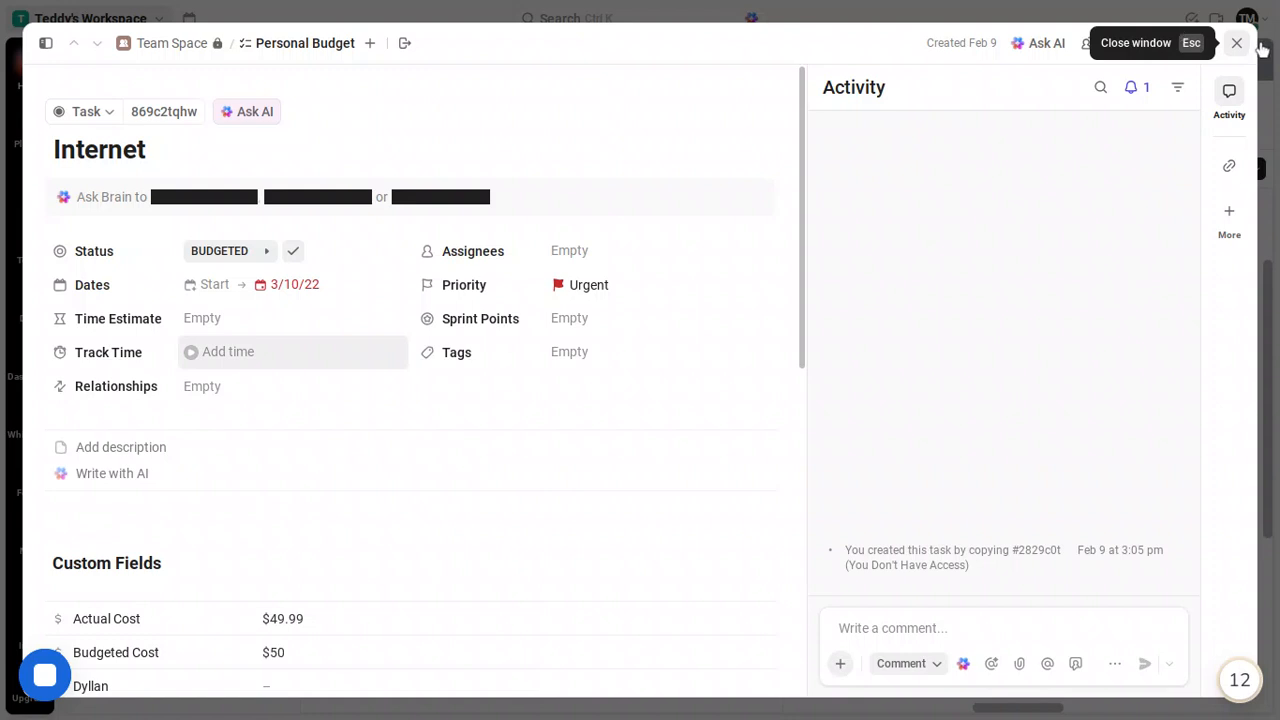
key(Escape)
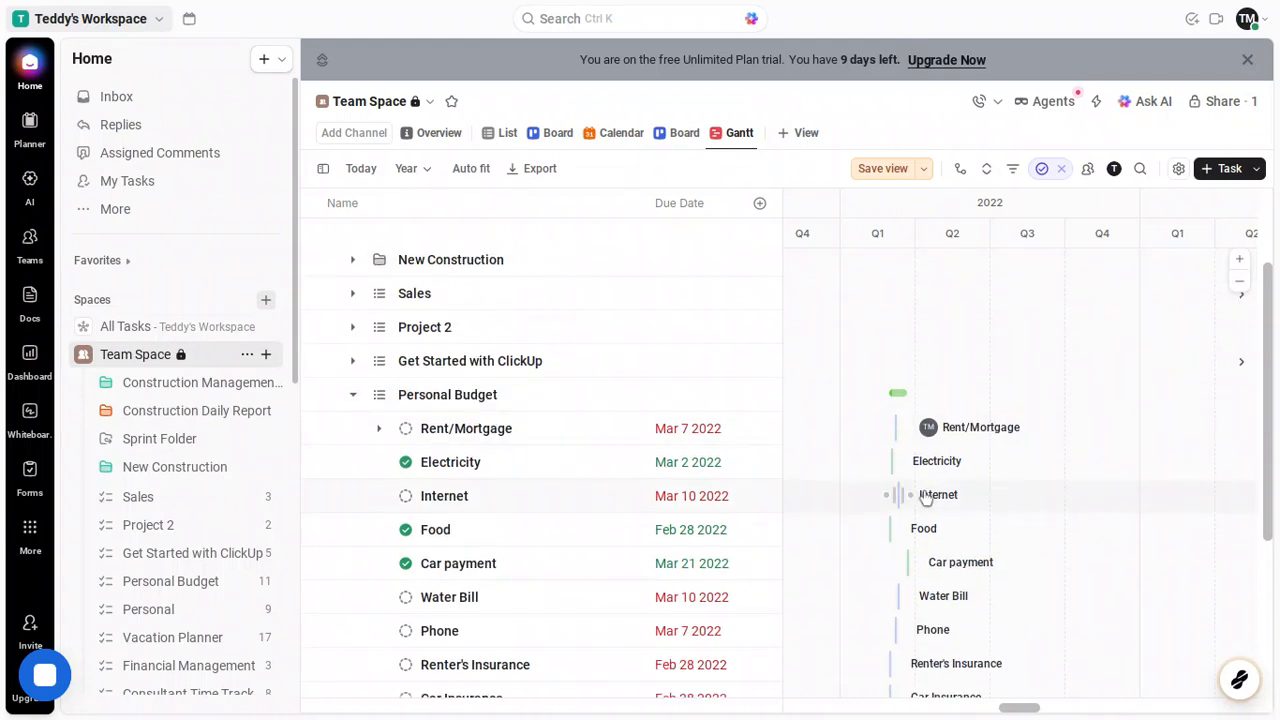
Extend the Water Bill task's bar on the Gantt timeline to a due date of Aug 7 2022
scroll(907, 500, down, 1)
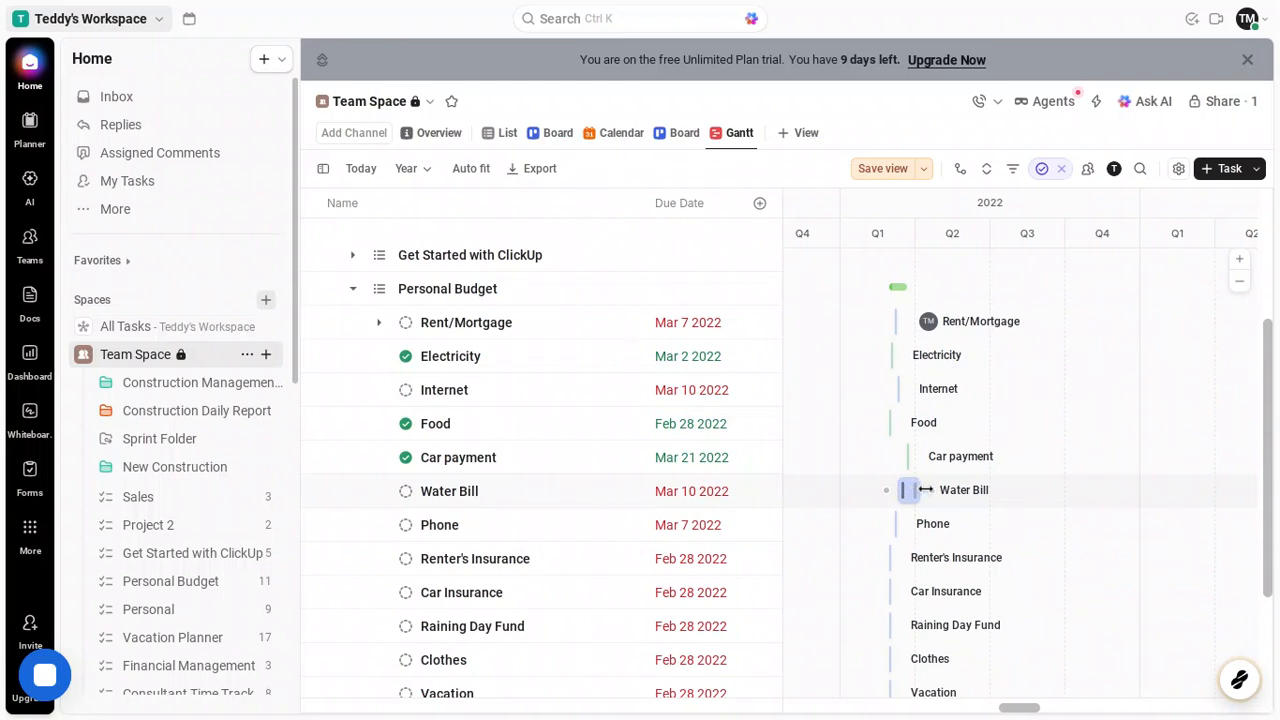
drag(936, 497, 1051, 494)
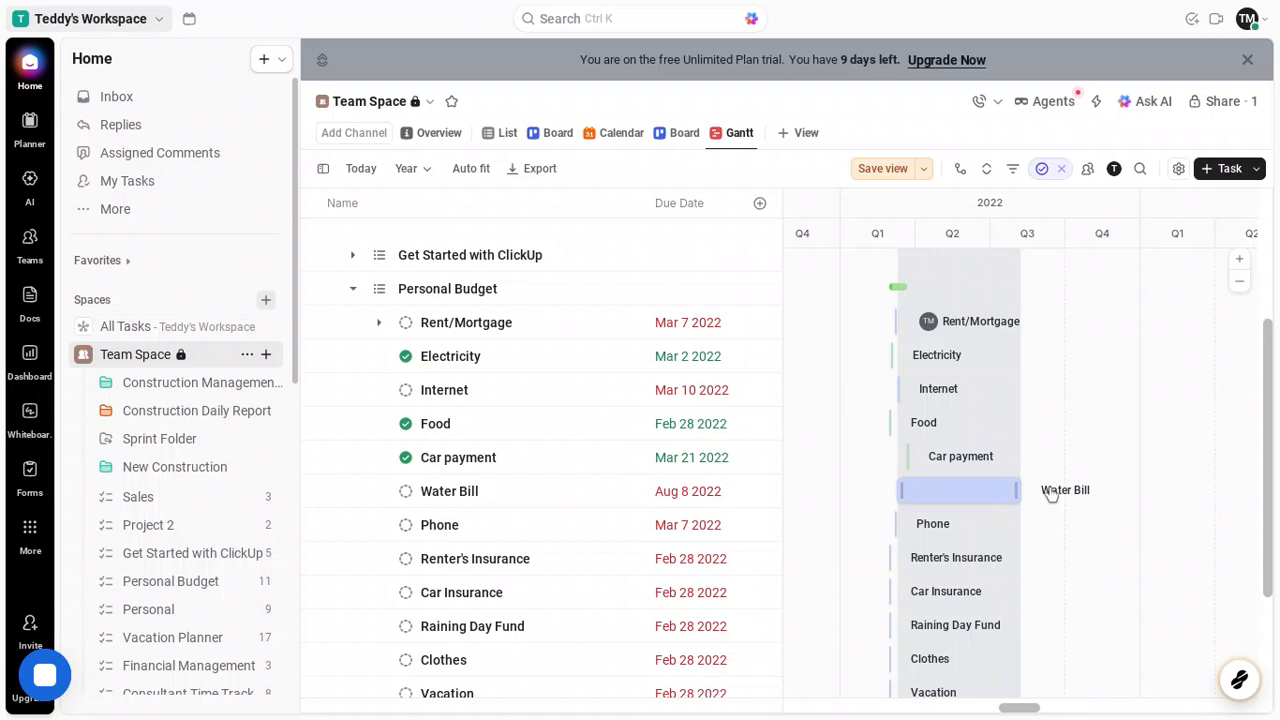
drag(1051, 494, 1051, 494)
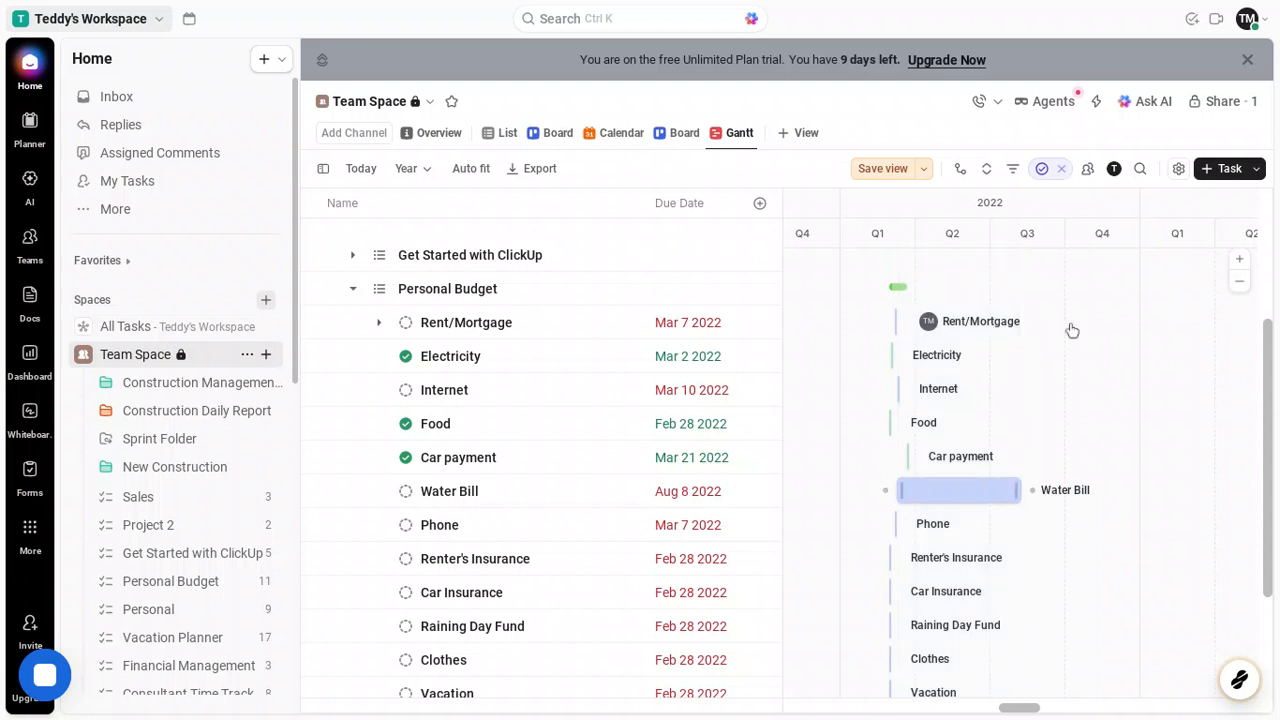
Color the Gantt view's tasks by Status and close the view settings
click(1180, 172)
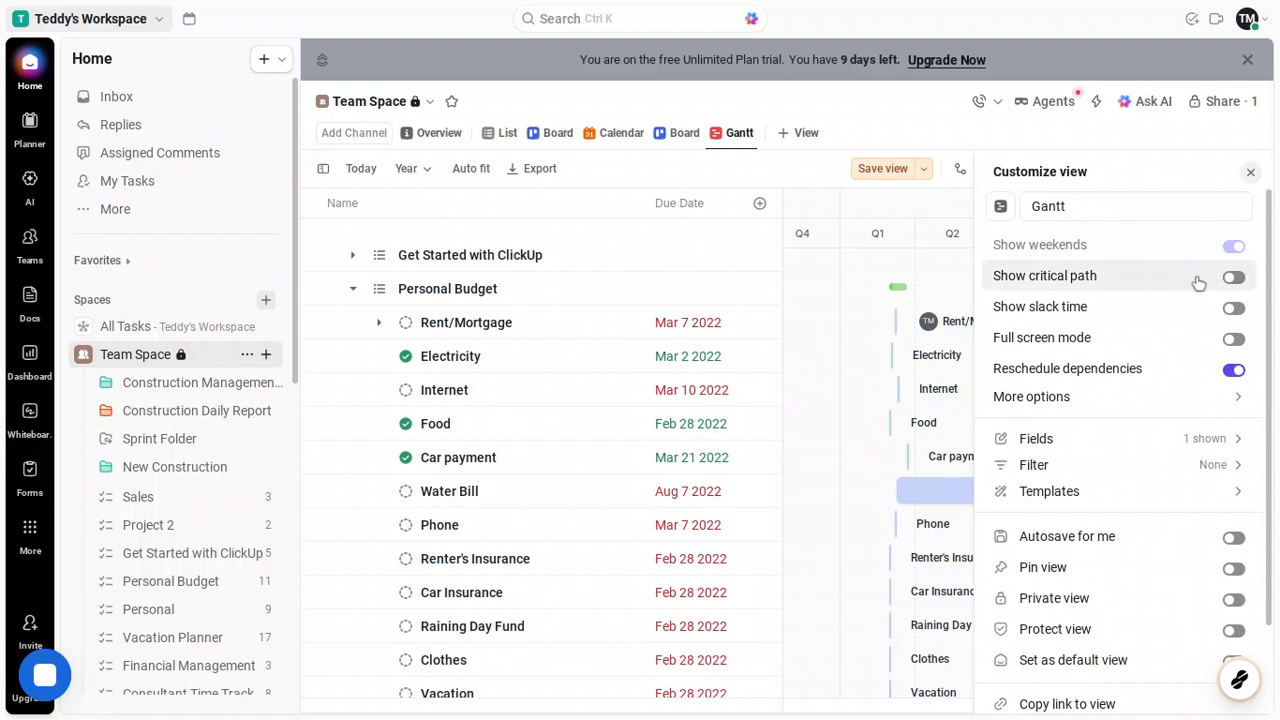
click(1110, 398)
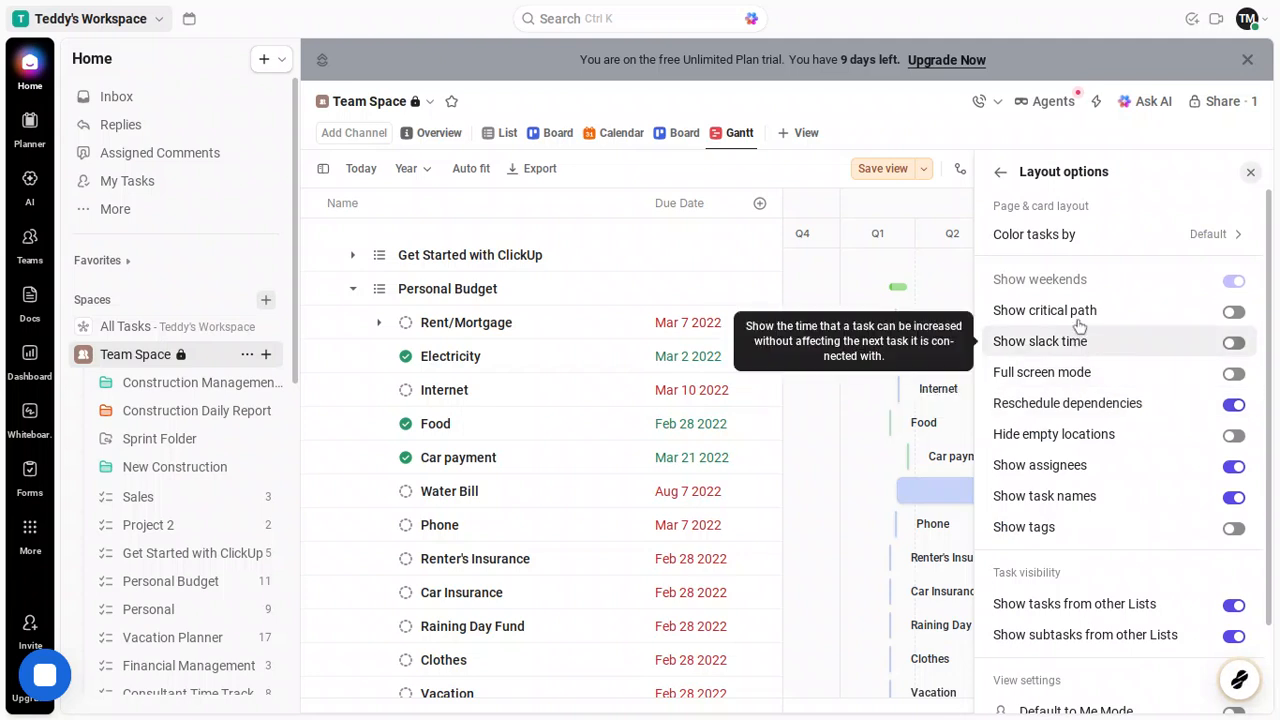
click(1096, 240)
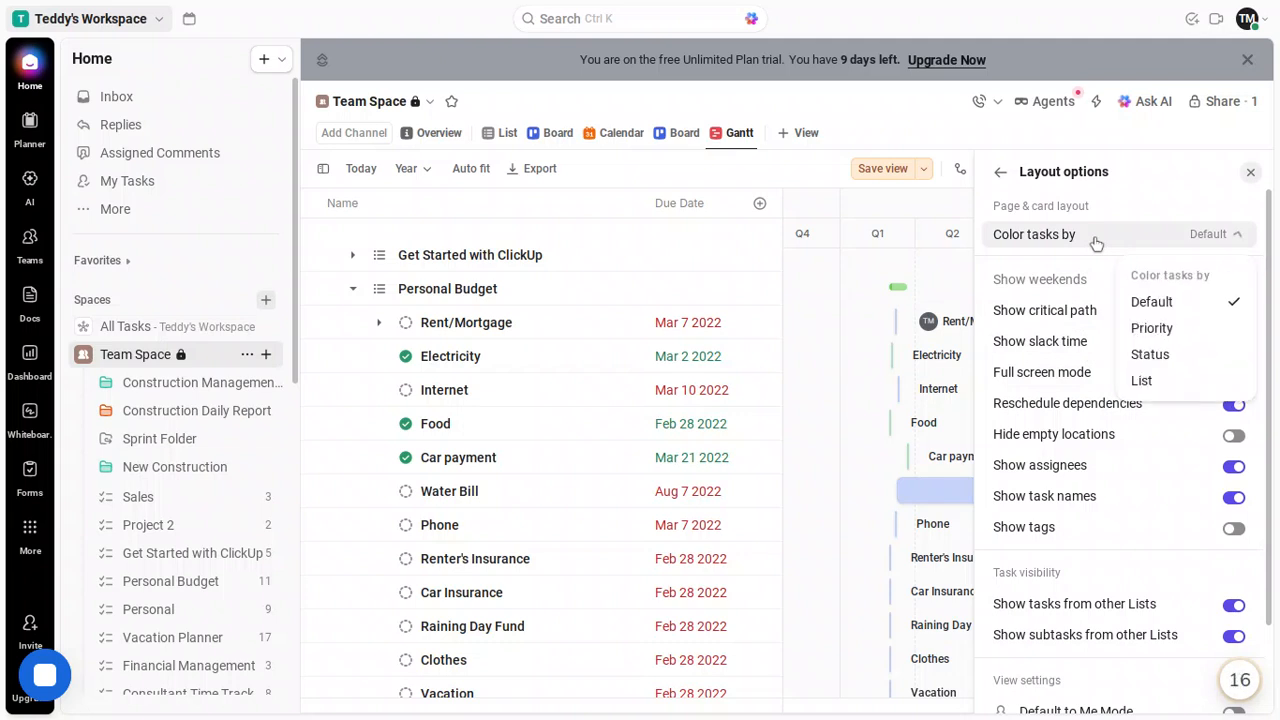
click(1163, 360)
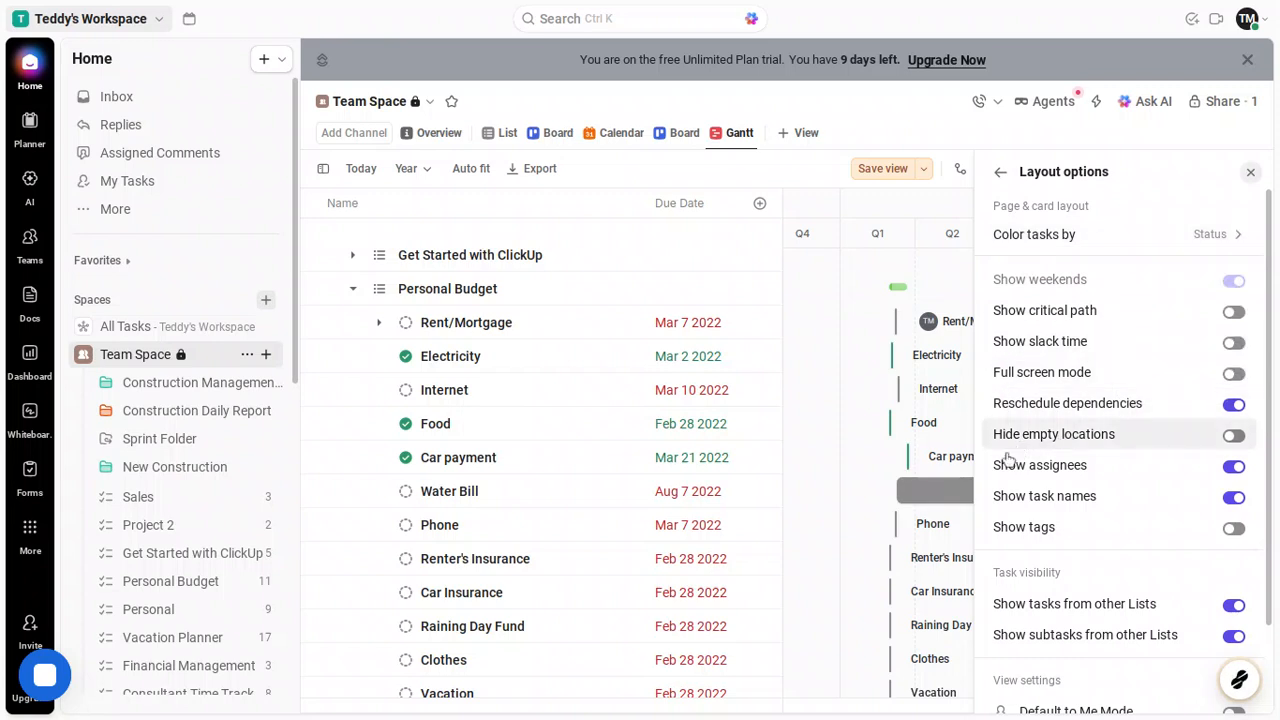
click(948, 493)
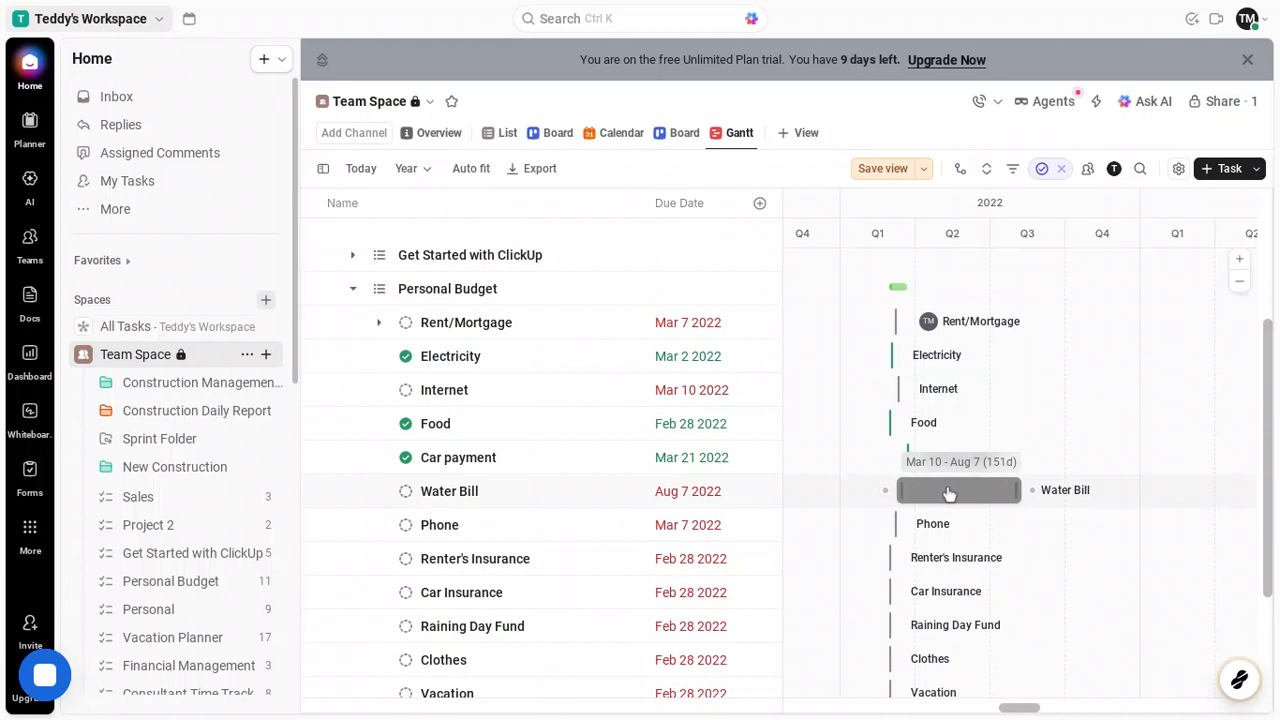
Open the Water Bill task from the timeline, mark it as closed with status PAID, and close it
click(1012, 489)
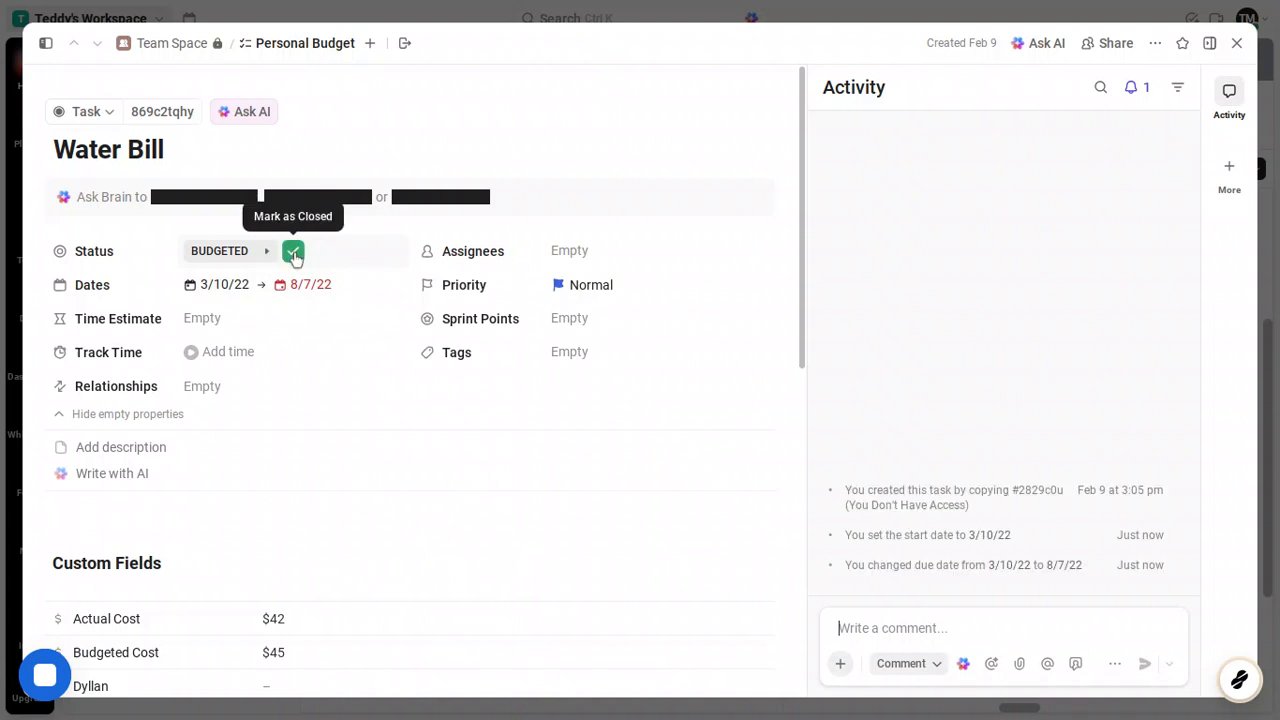
click(294, 255)
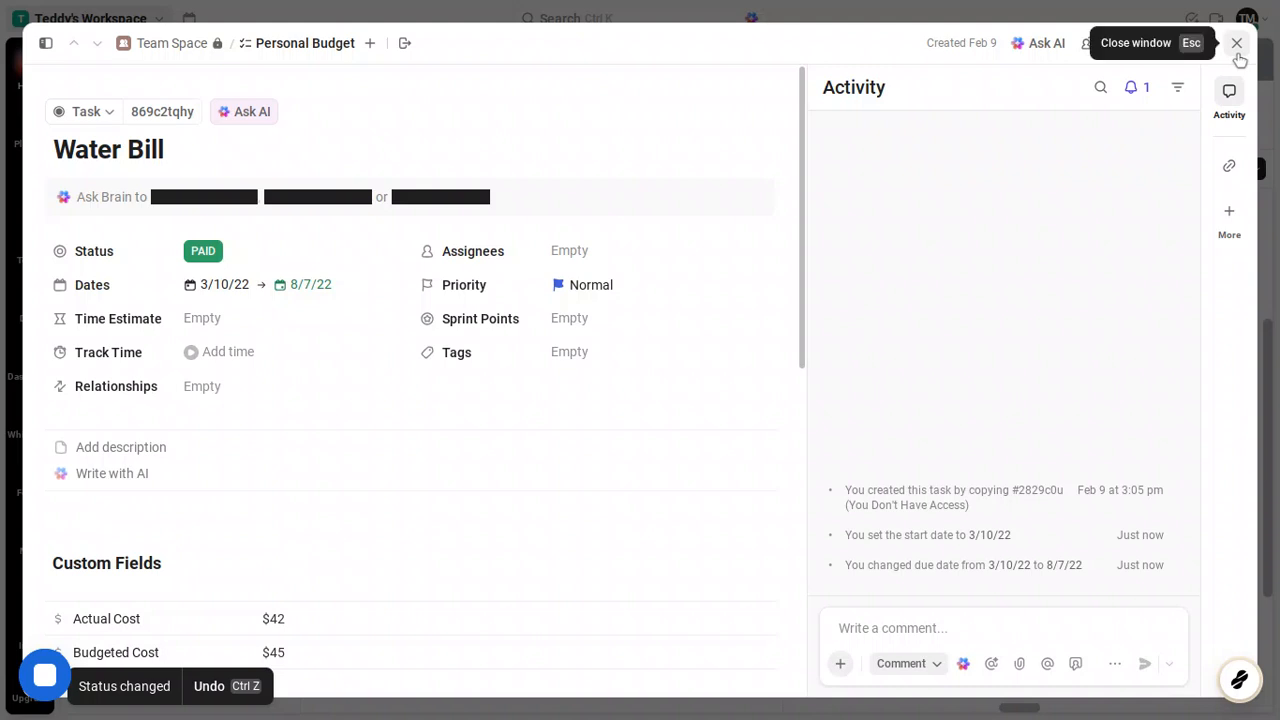
key(Escape)
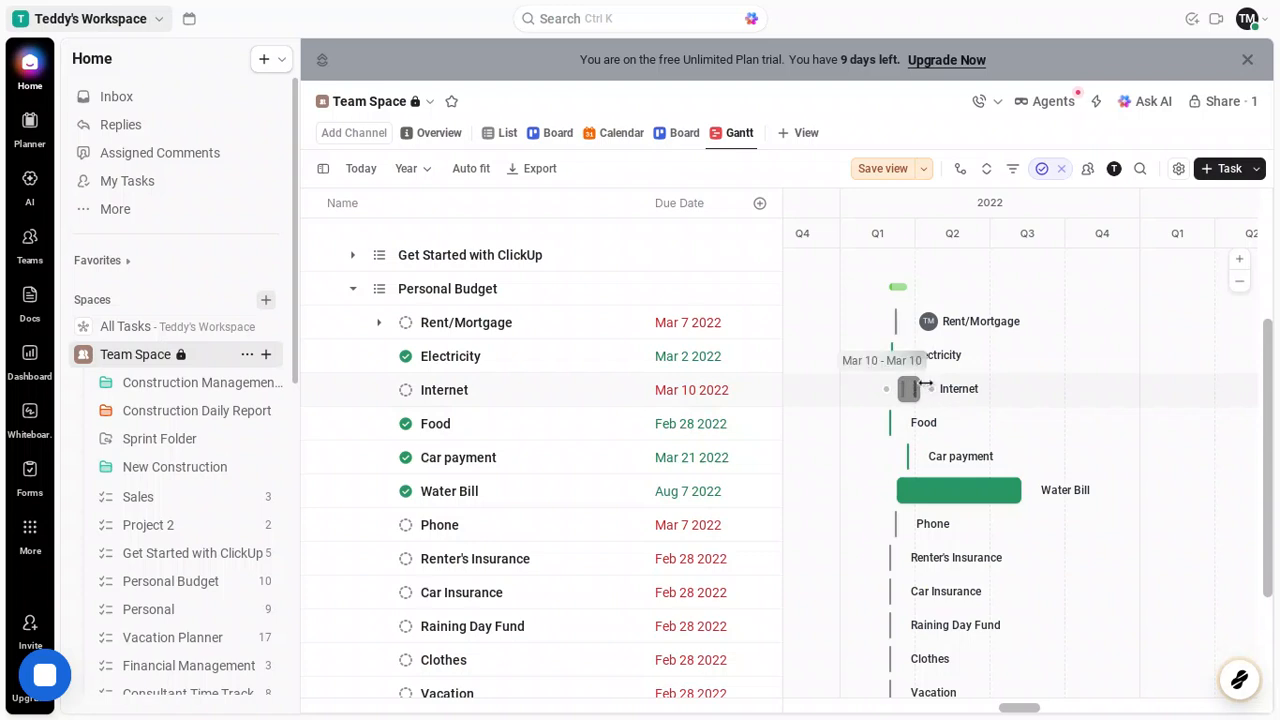
Extend the Internet task's bar to a due date of May 29 2022 and set its status to PAID
drag(931, 383, 998, 389)
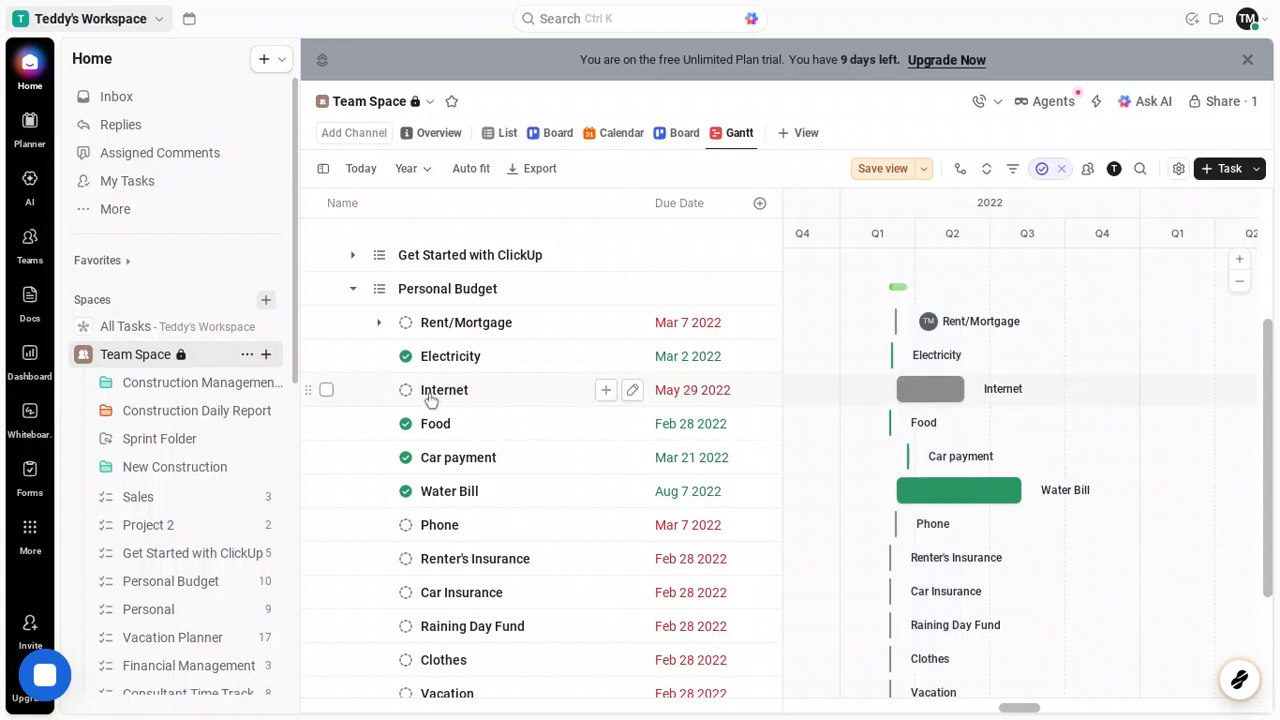
click(406, 391)
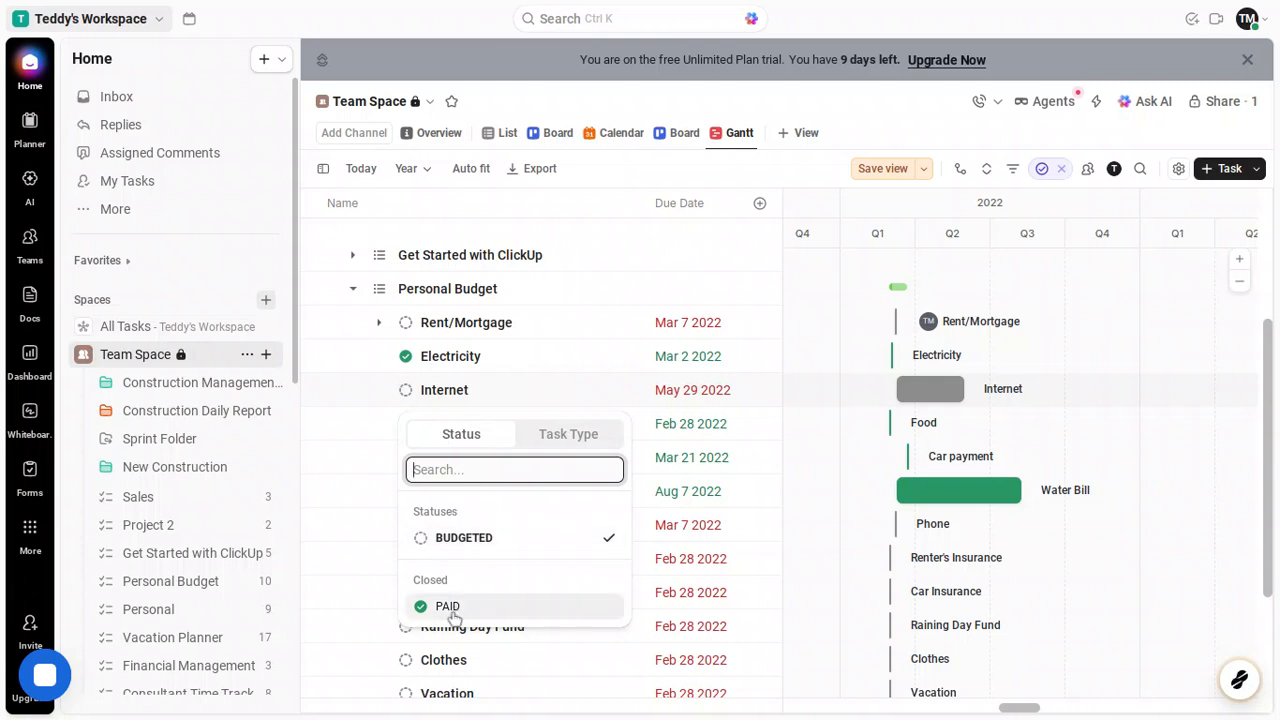
click(447, 607)
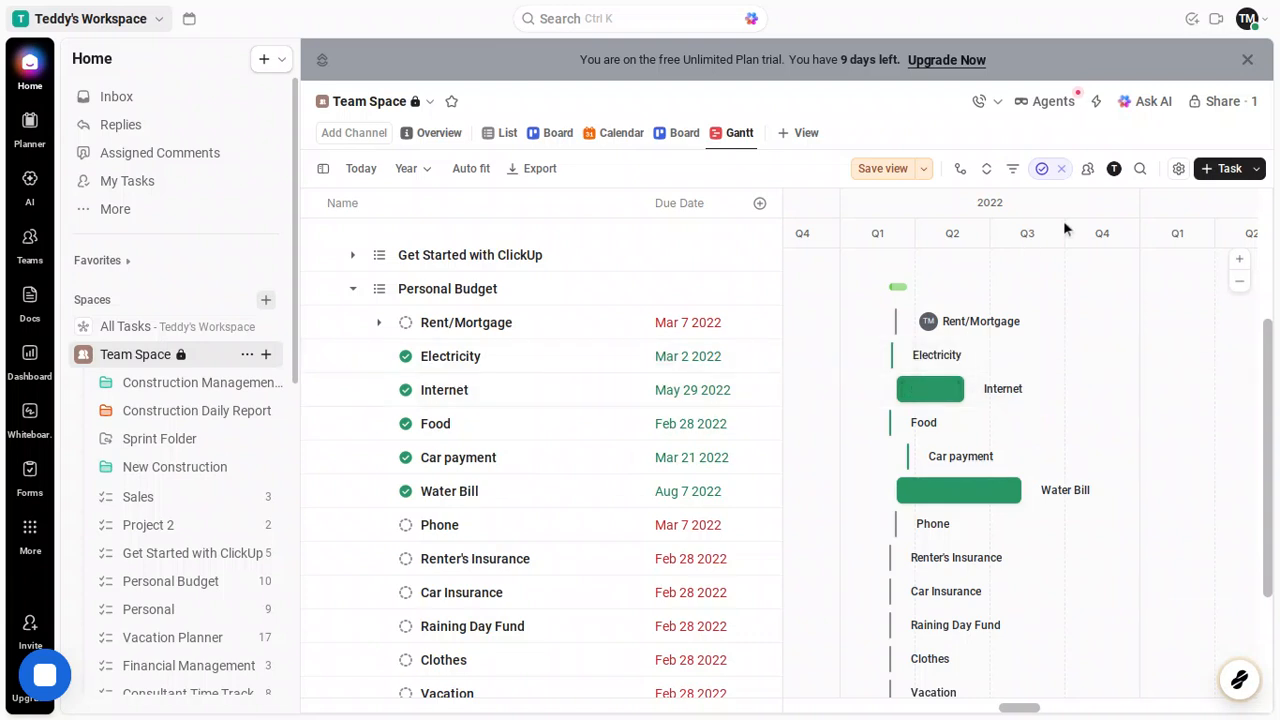
Color the Gantt view's tasks by List in the layout options and close the view settings
click(1179, 170)
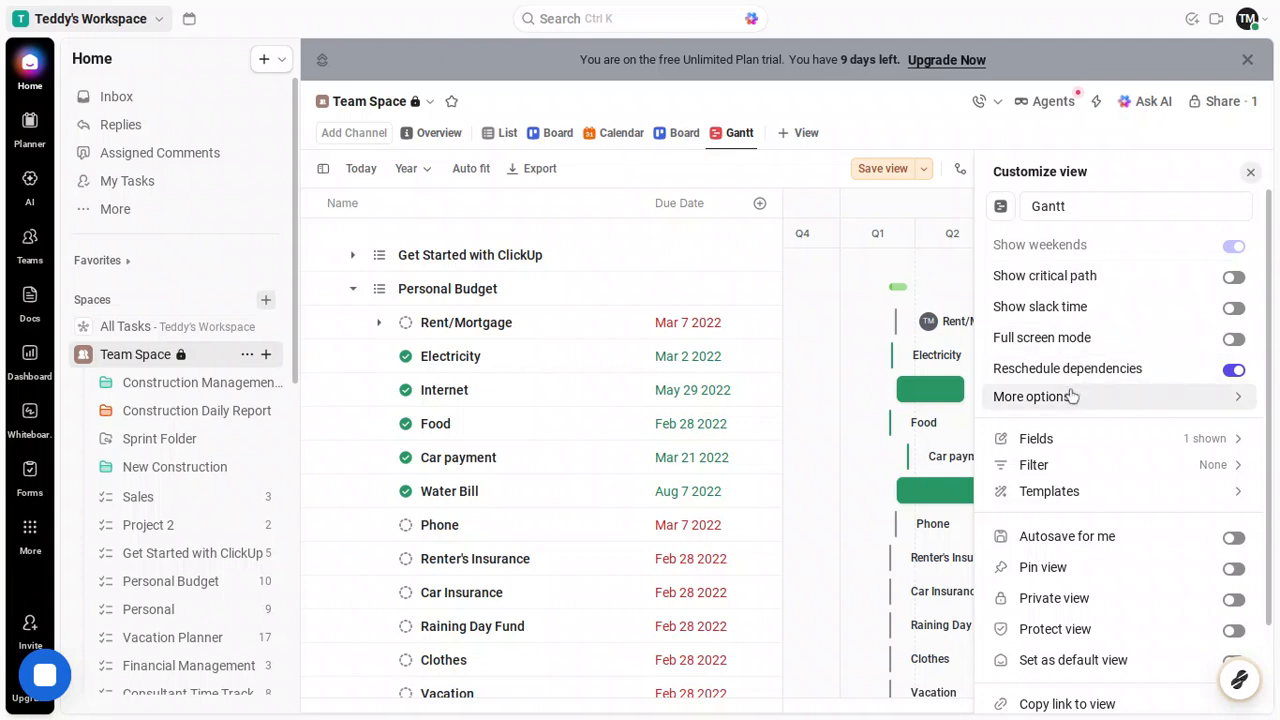
click(1071, 396)
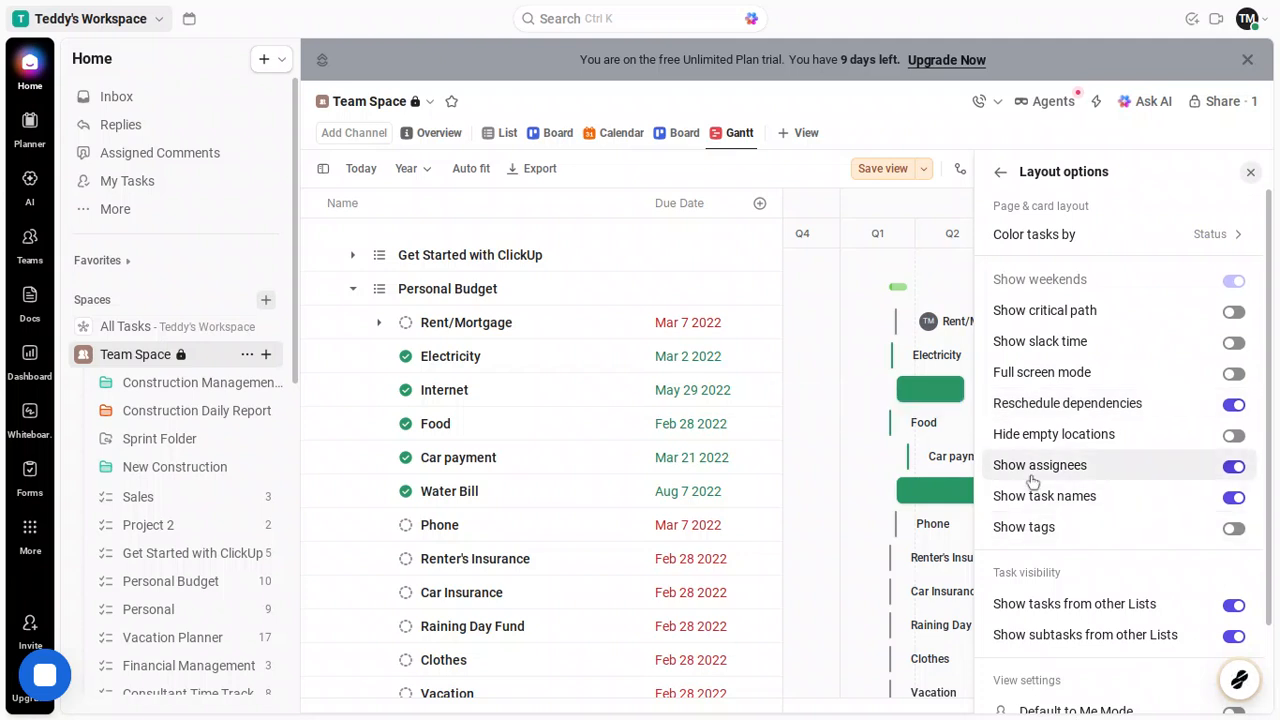
click(1091, 242)
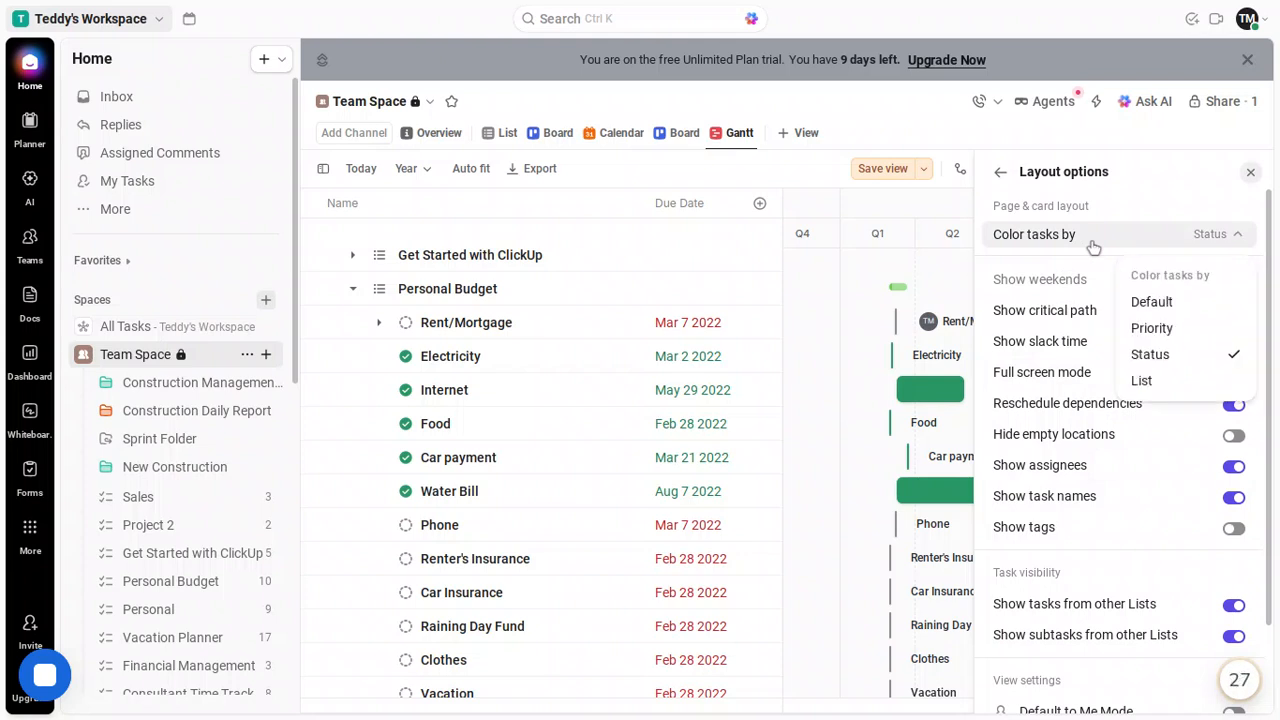
click(1176, 388)
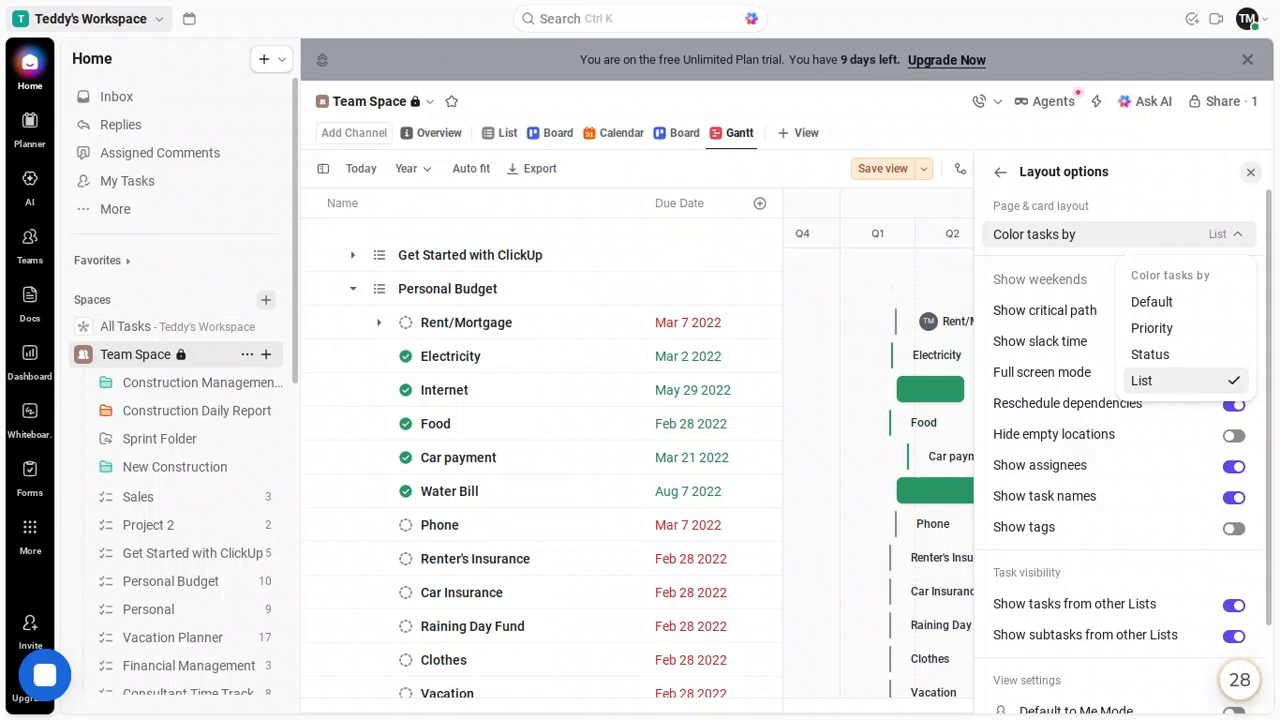
click(1079, 378)
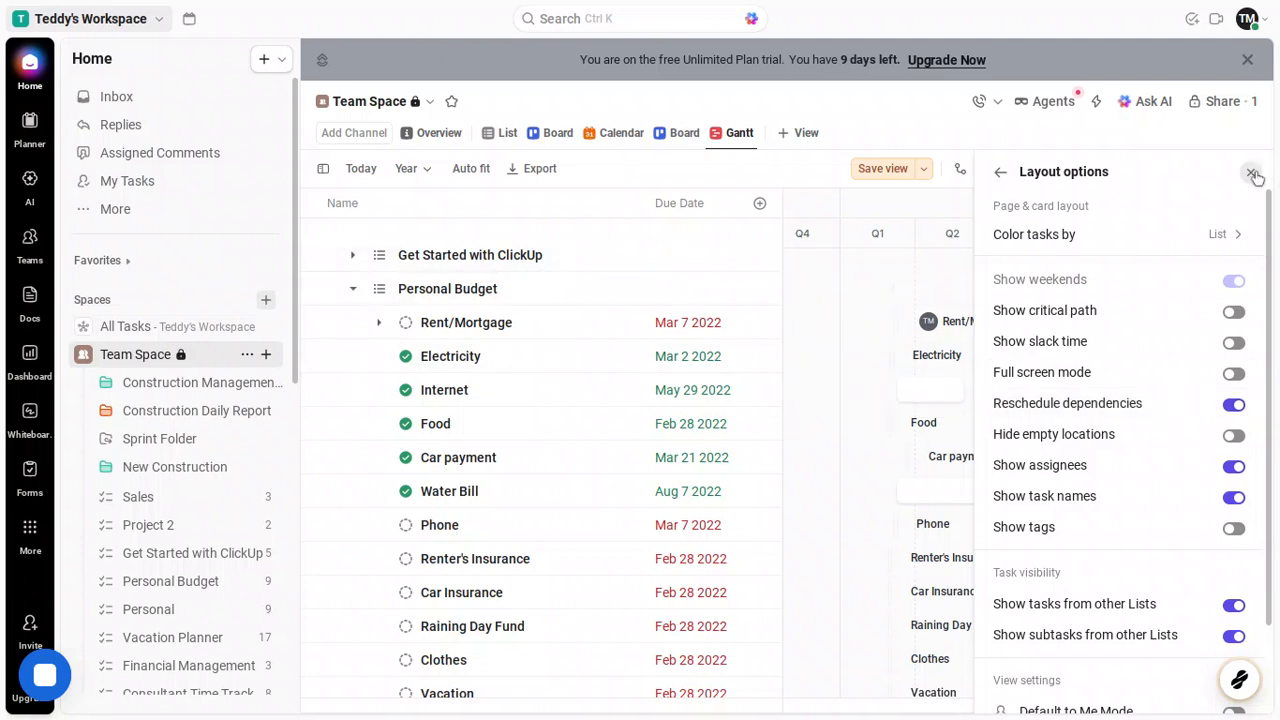
click(1252, 174)
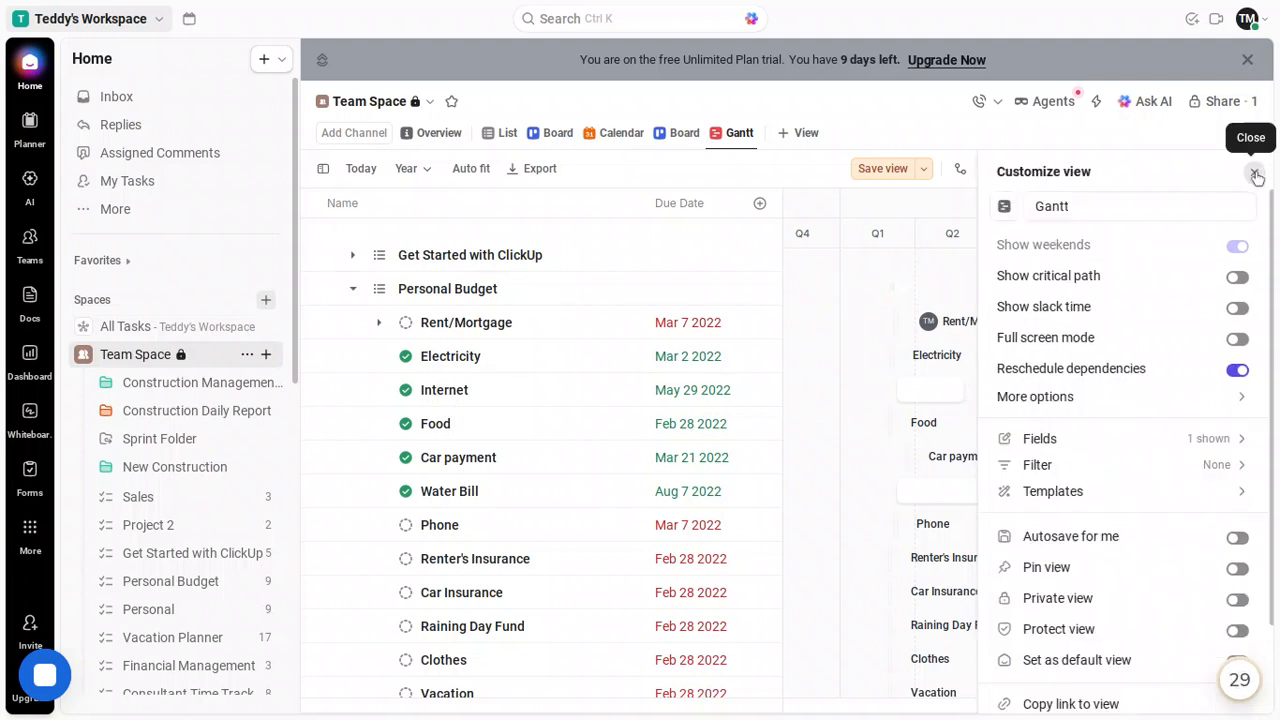
click(1252, 174)
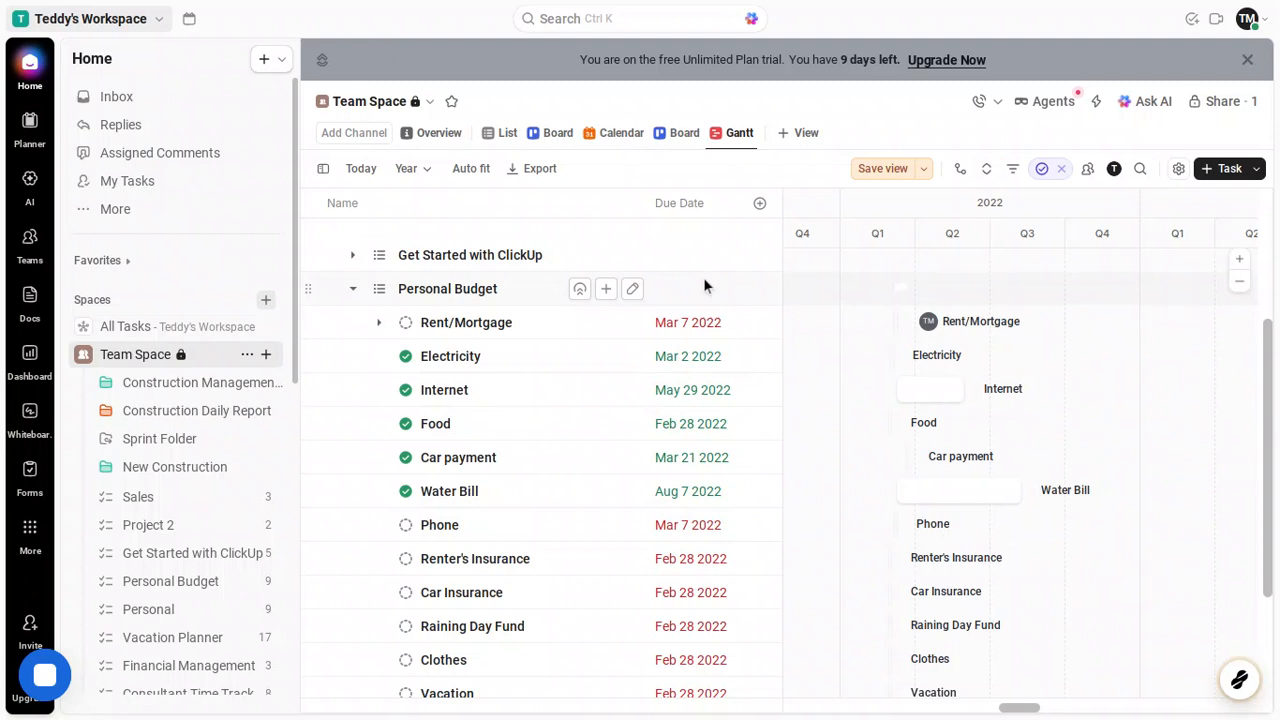
Expand the Vacation Planner list in the Gantt view and look through its tasks
scroll(703, 277, down, 3)
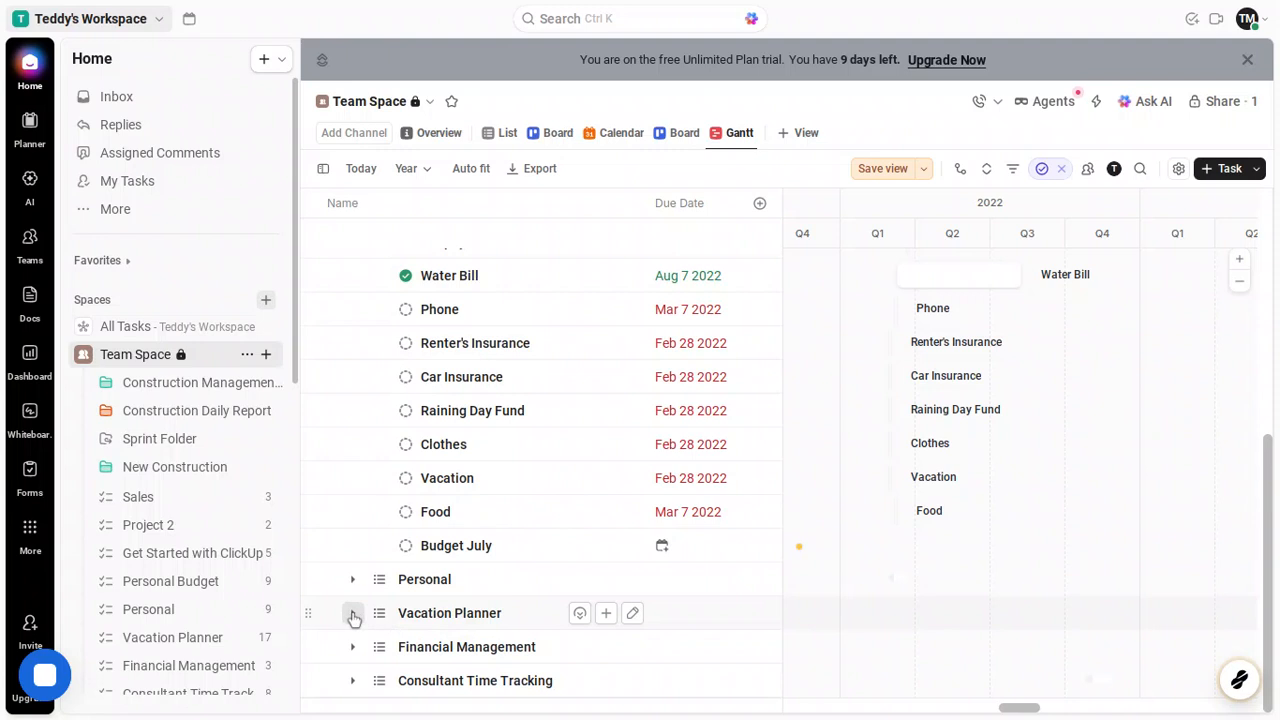
click(474, 623)
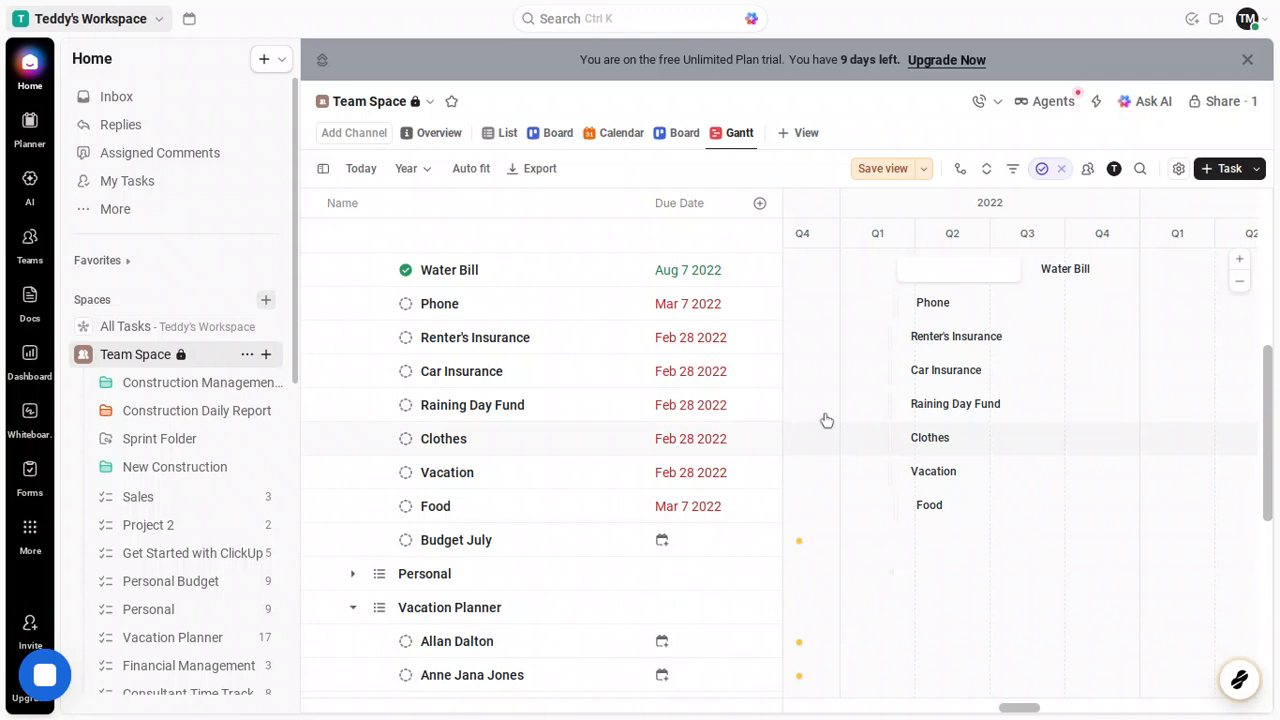
scroll(820, 425, down, 3)
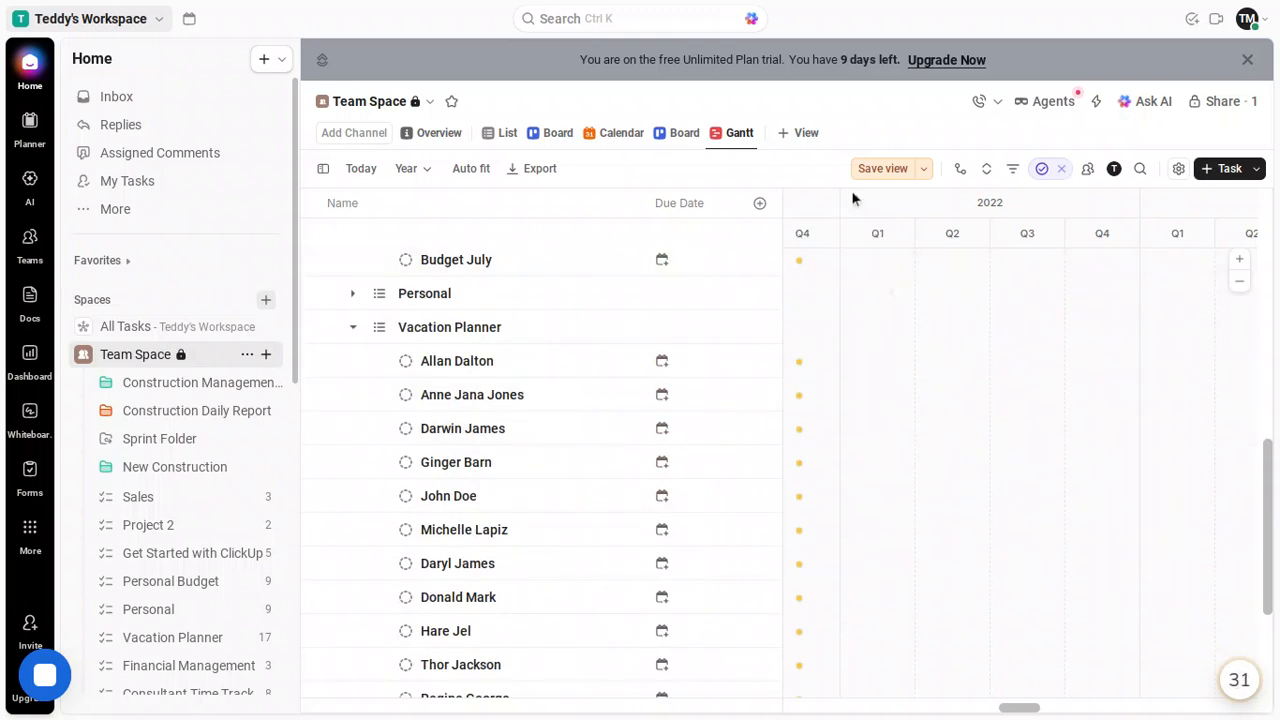